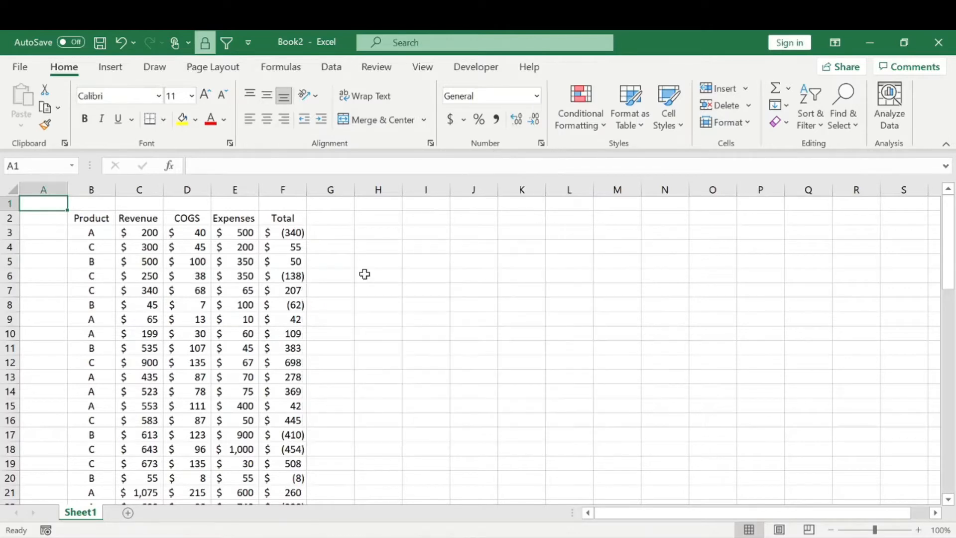
# - Examine the table's column headers and the product letters listed in the Product column
pyautogui.click(379, 248)
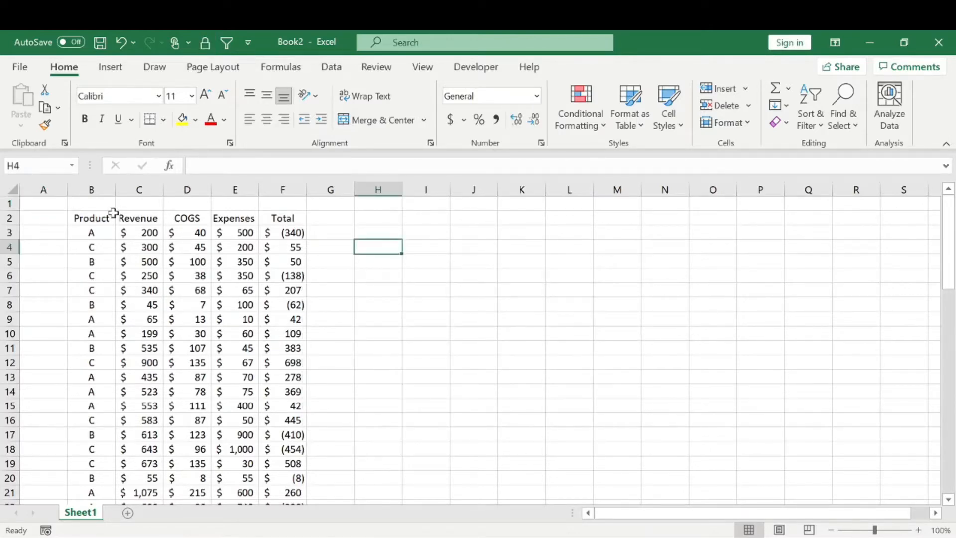
pyautogui.moveTo(100, 220); pyautogui.dragTo(194, 234)
pyautogui.moveTo(92, 219); pyautogui.dragTo(299, 232)
pyautogui.click(102, 245)
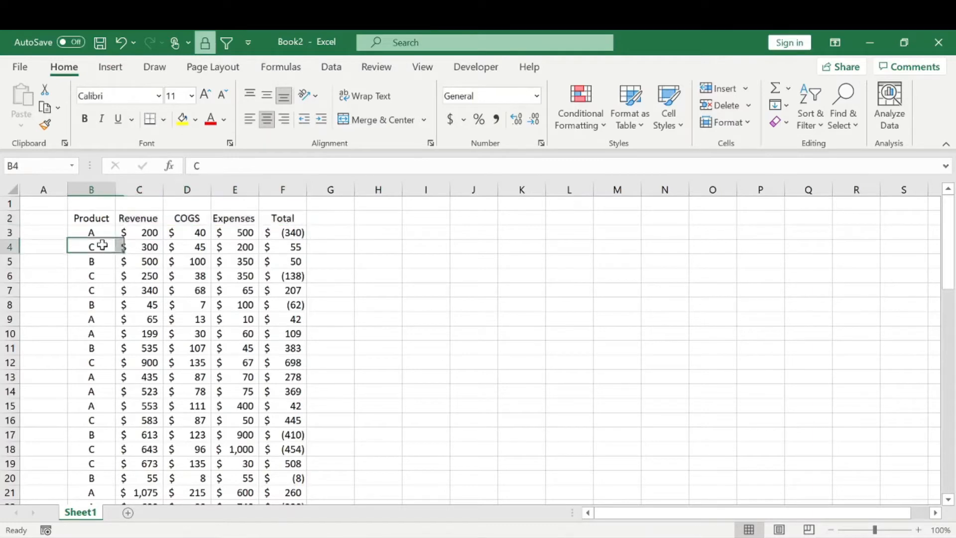
pyautogui.click(92, 219)
pyautogui.moveTo(94, 231); pyautogui.dragTo(94, 316)
pyautogui.click(94, 234)
pyautogui.click(95, 248)
pyautogui.click(96, 263)
pyautogui.moveTo(93, 244); pyautogui.dragTo(77, 421)
pyautogui.click(149, 222)
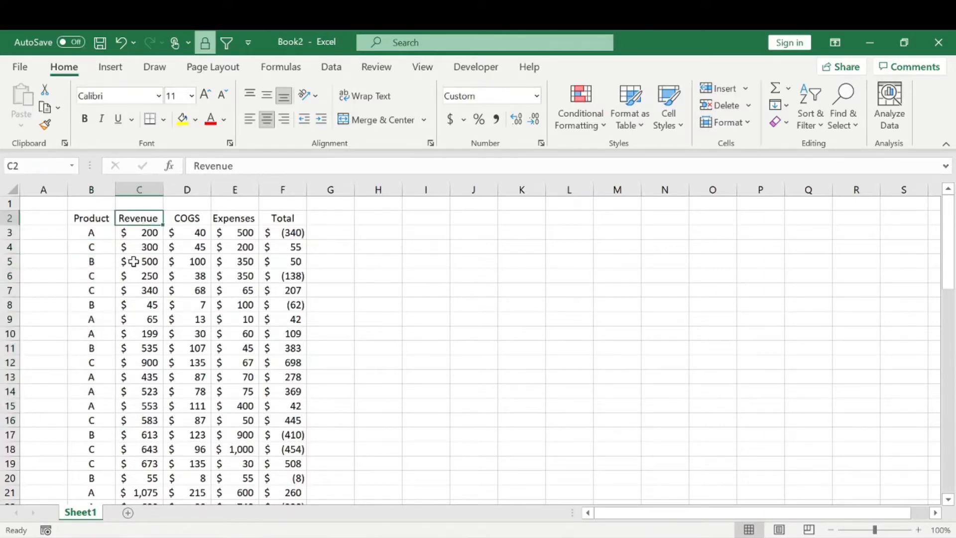
# - Inspect the first data rows, including the COGS and Total formulas in row 3
pyautogui.moveTo(98, 236); pyautogui.dragTo(192, 235)
pyautogui.moveTo(98, 248); pyautogui.dragTo(177, 247)
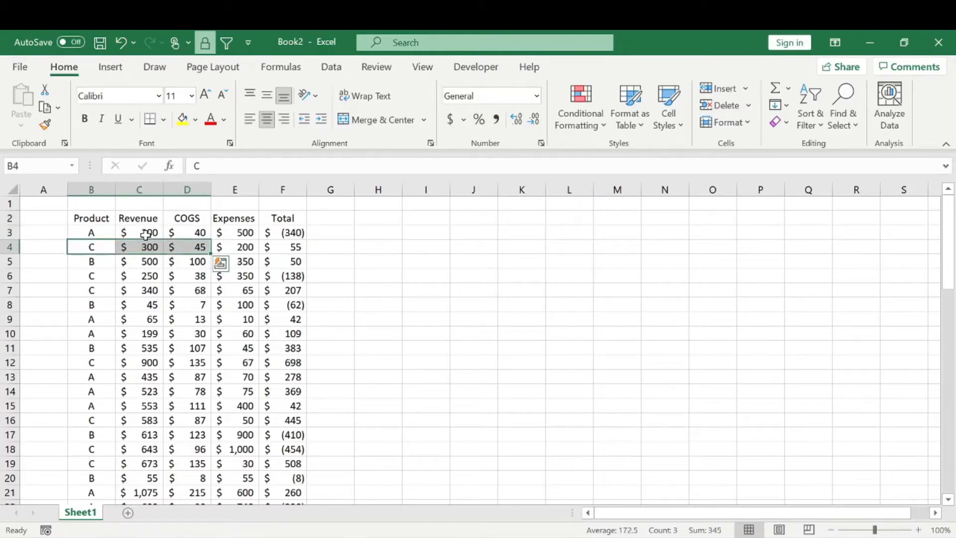
pyautogui.click(144, 235)
pyautogui.click(93, 230)
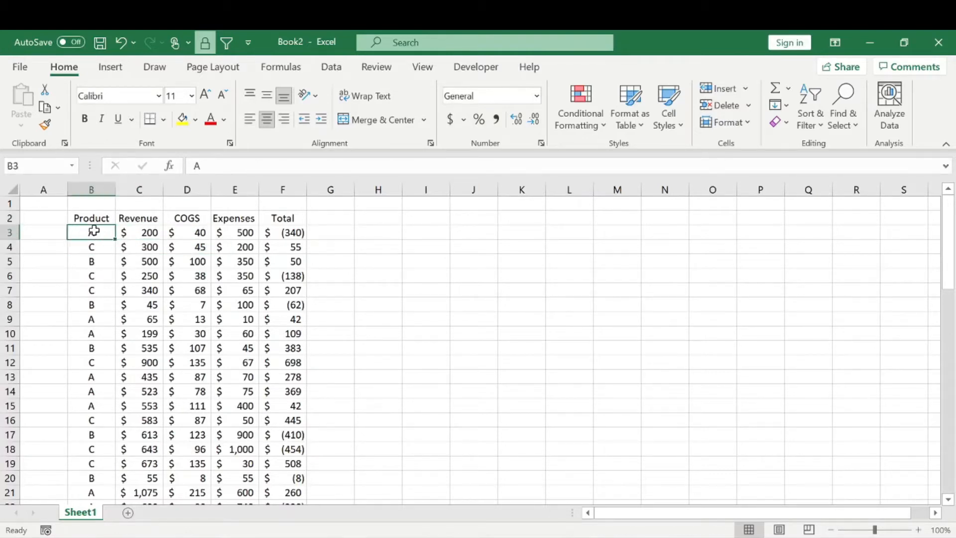
pyautogui.click(193, 233)
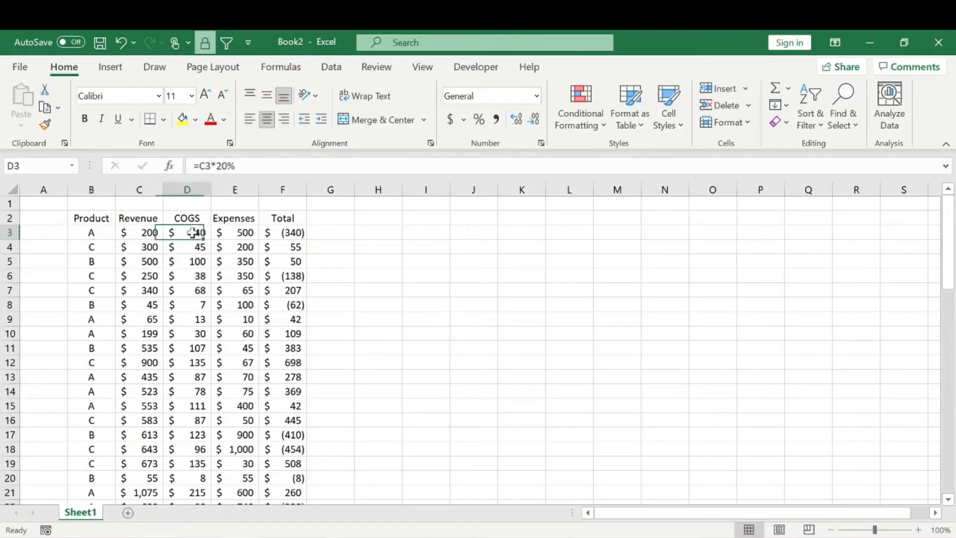
pyautogui.click(238, 235)
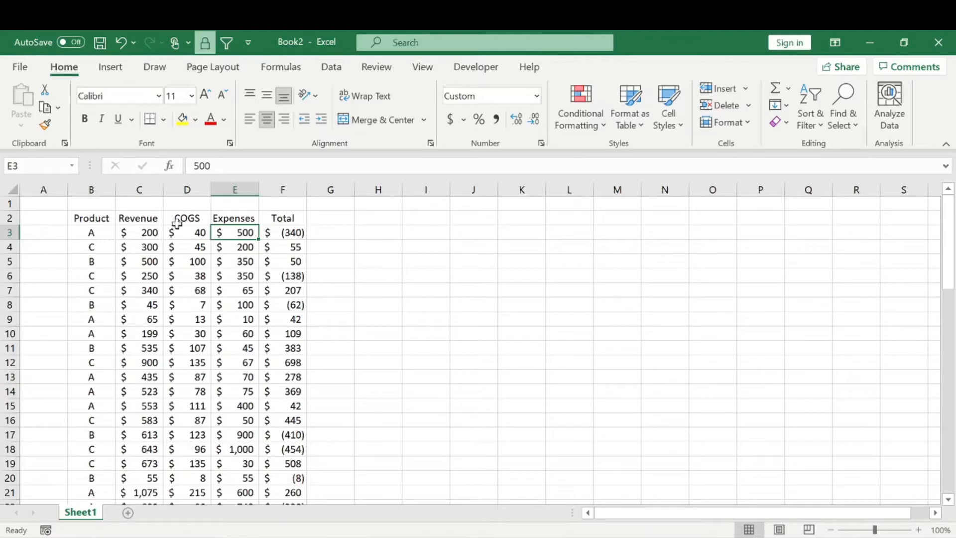
pyautogui.click(154, 235)
pyautogui.click(275, 231)
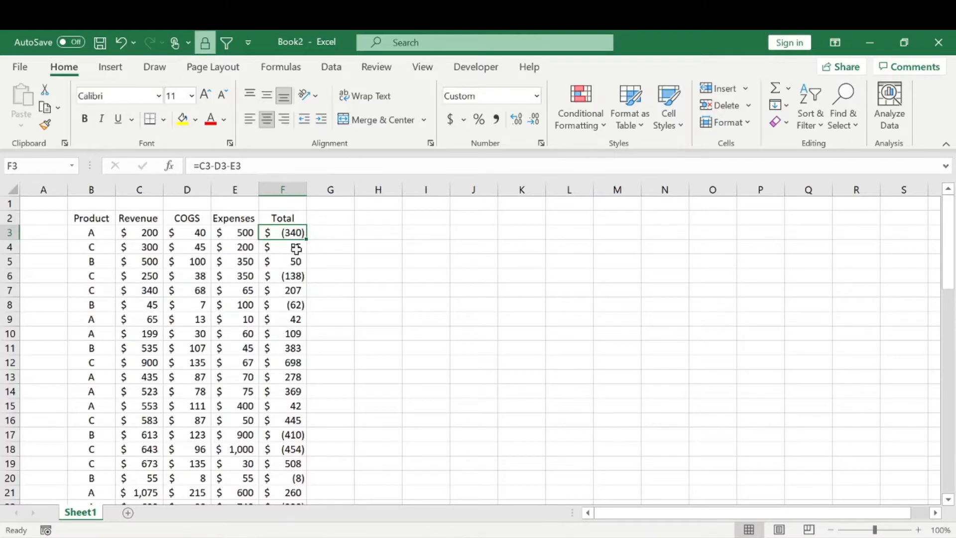
pyautogui.click(355, 245)
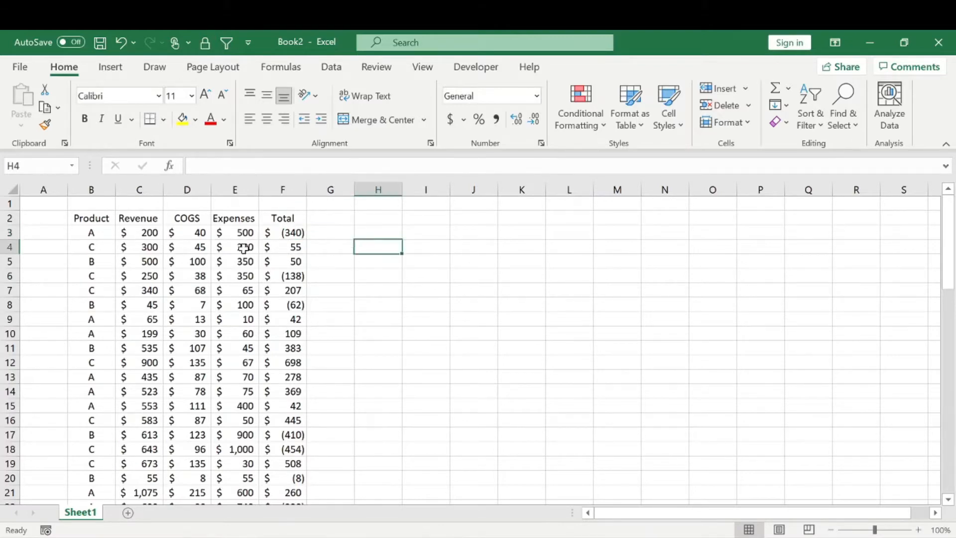
pyautogui.click(295, 234)
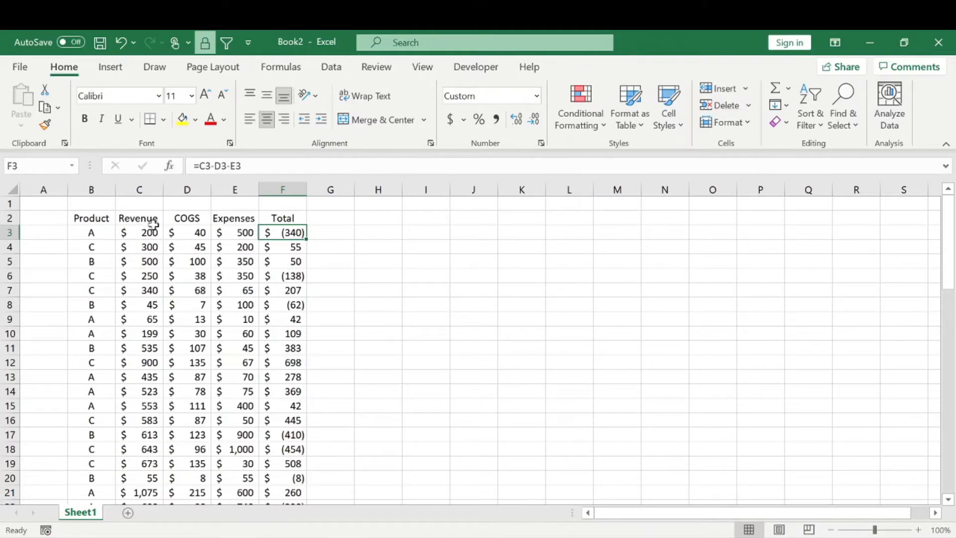
pyautogui.click(405, 271)
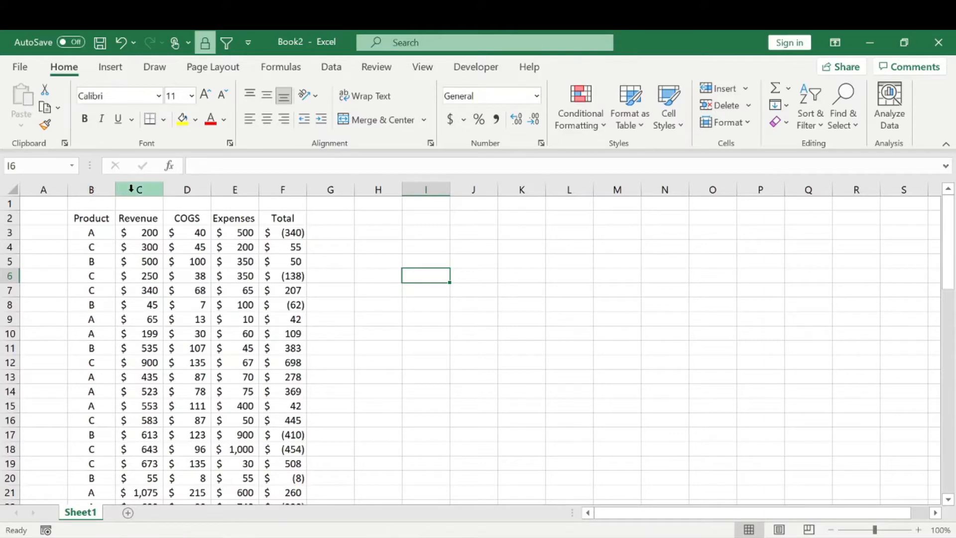
# - Start a new conditional formatting rule for the entire Product column B
pyautogui.click(91, 189)
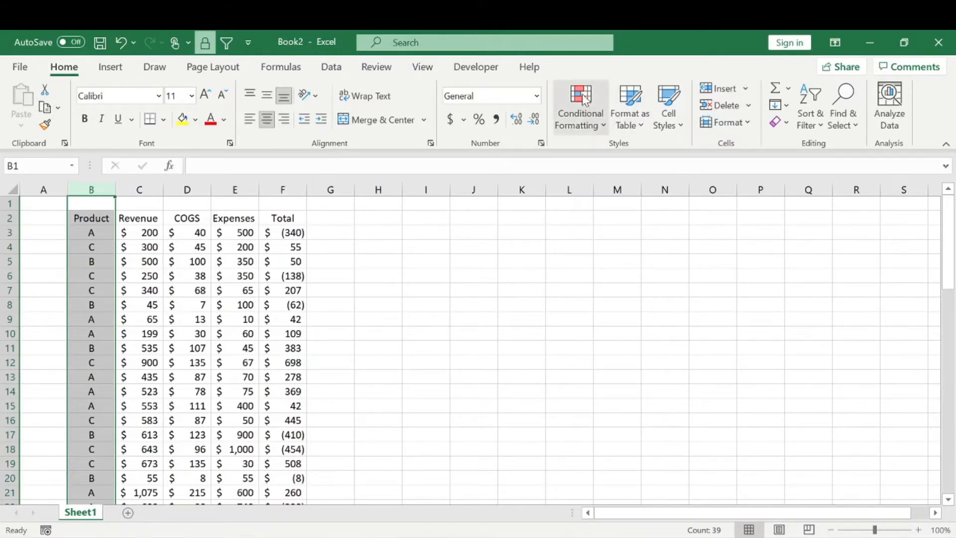
pyautogui.click(589, 112)
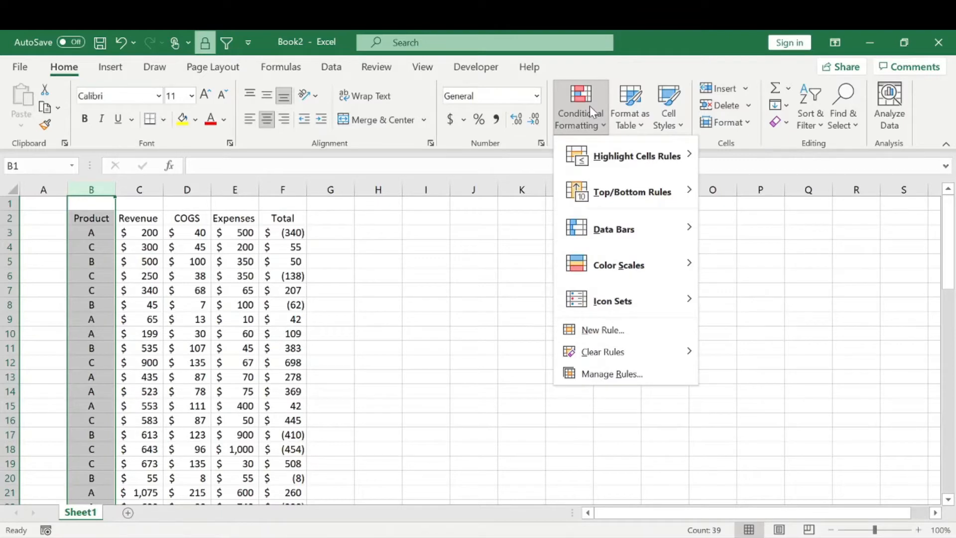
pyautogui.moveTo(642, 200)
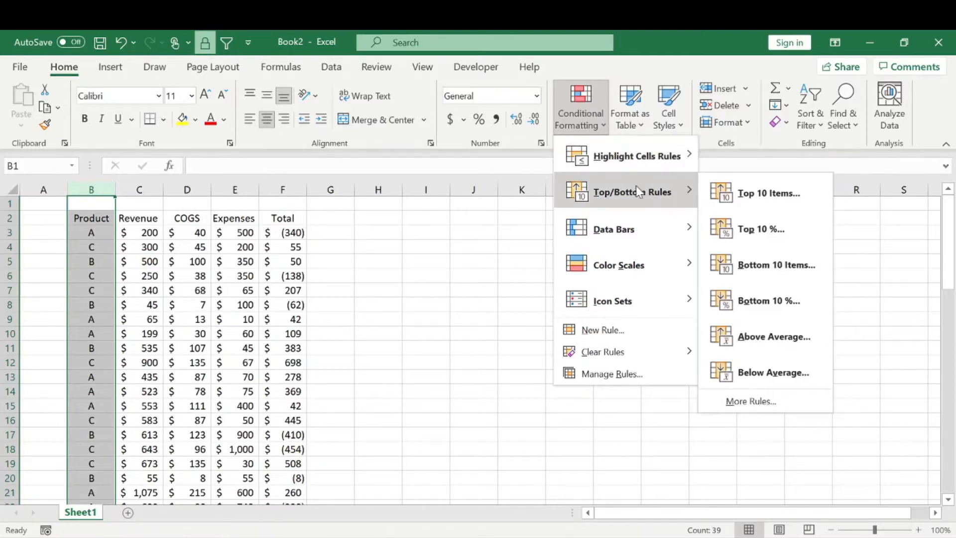
pyautogui.moveTo(626, 160)
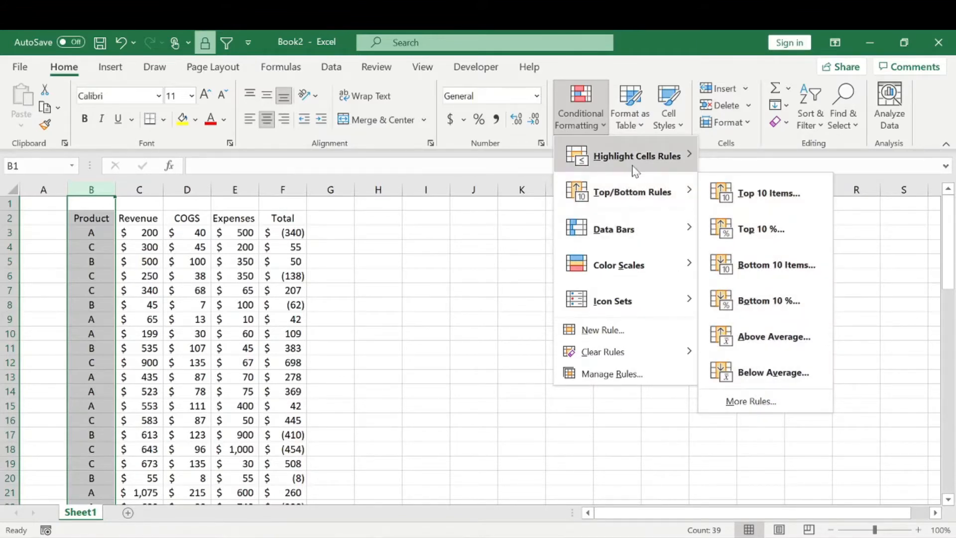
pyautogui.moveTo(685, 156)
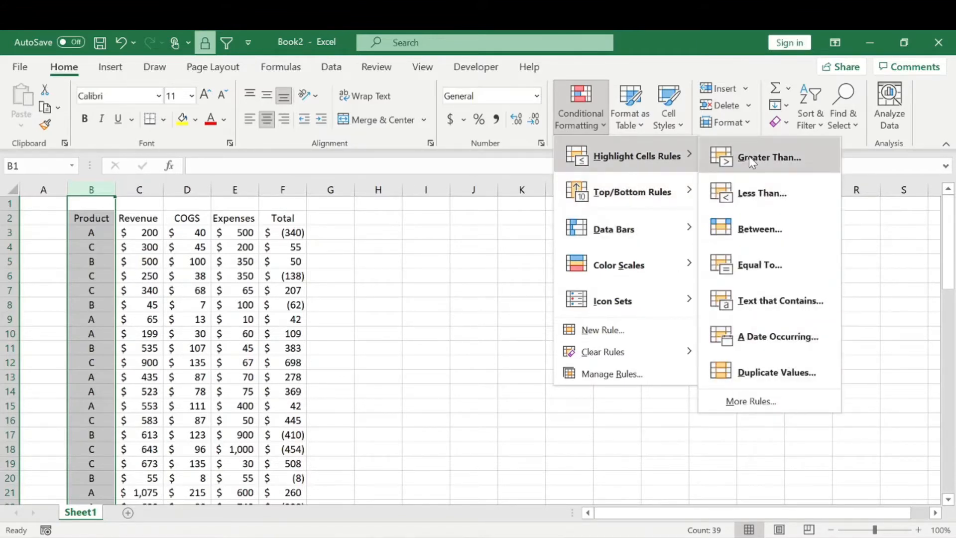
pyautogui.moveTo(634, 243)
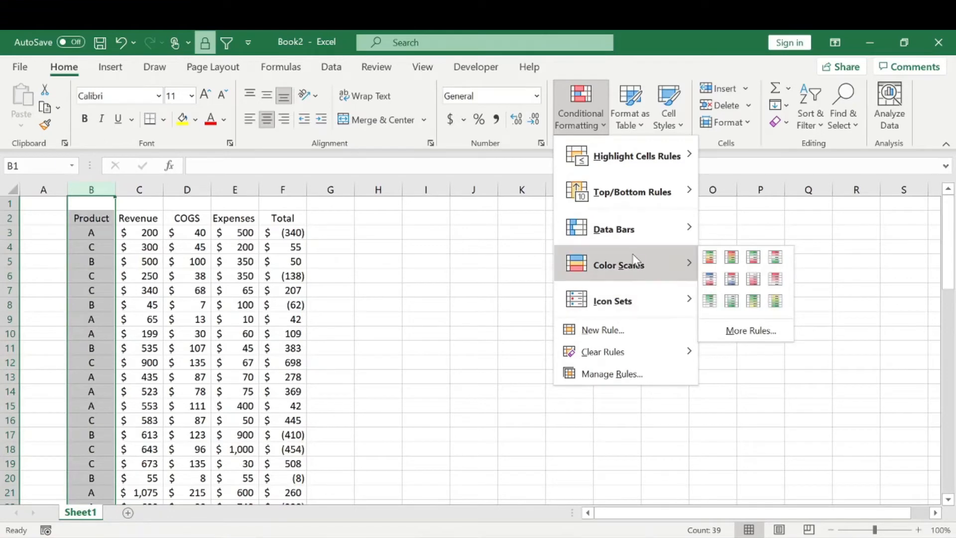
pyautogui.moveTo(634, 302)
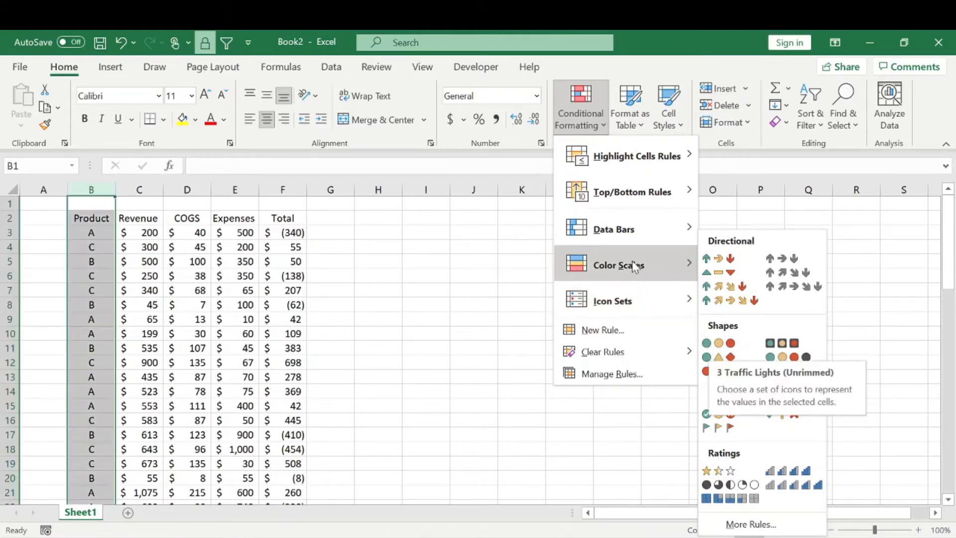
pyautogui.moveTo(634, 265)
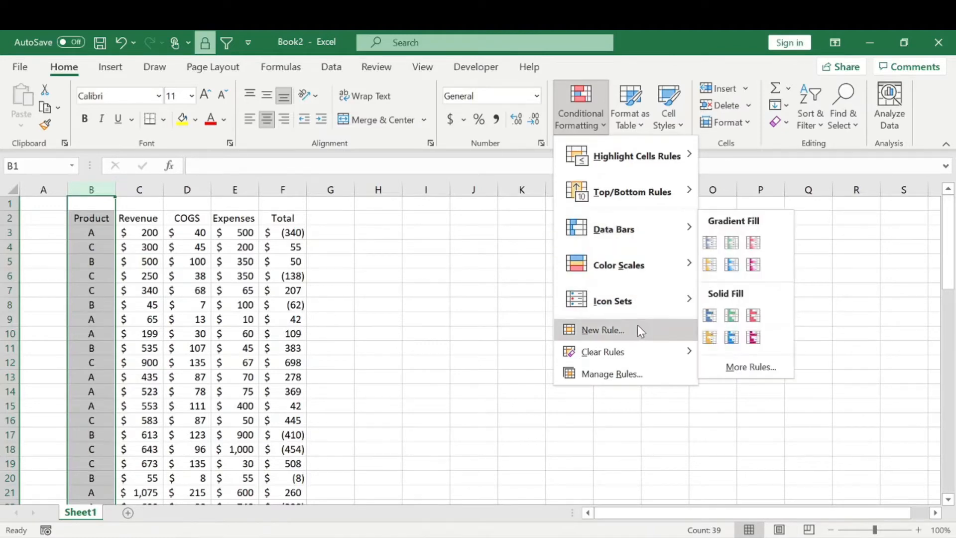
pyautogui.moveTo(602, 350)
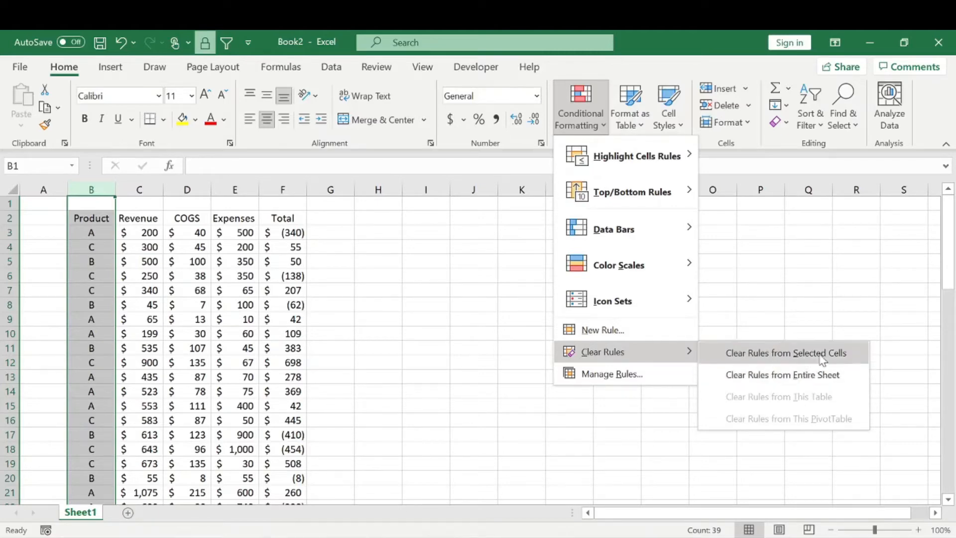
pyautogui.click(640, 337)
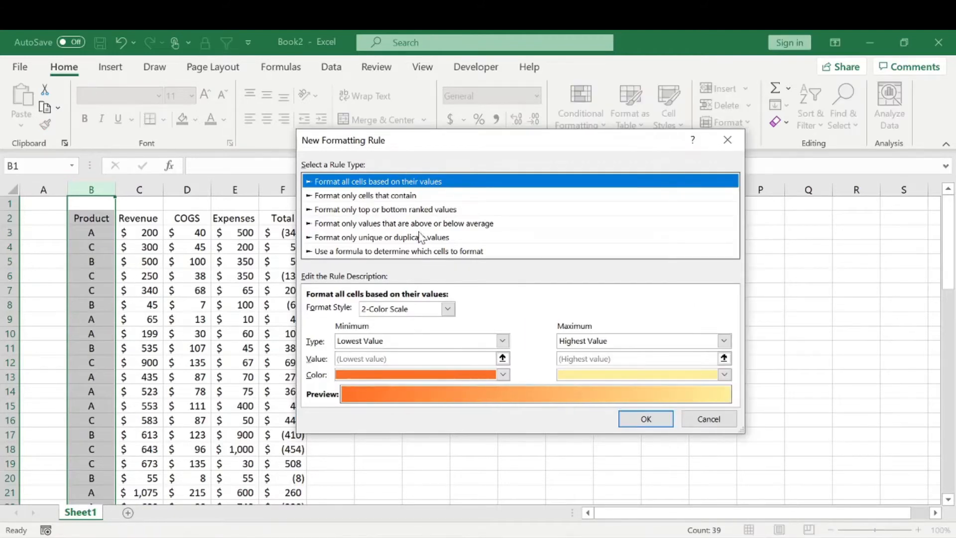
# - Set the rule to format only cells with specific text containing A
pyautogui.click(369, 197)
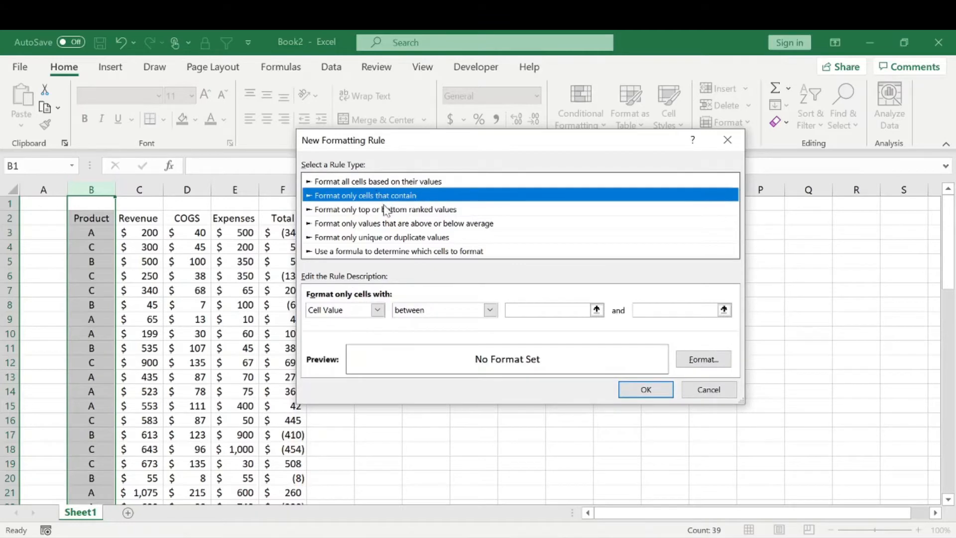
pyautogui.click(378, 310)
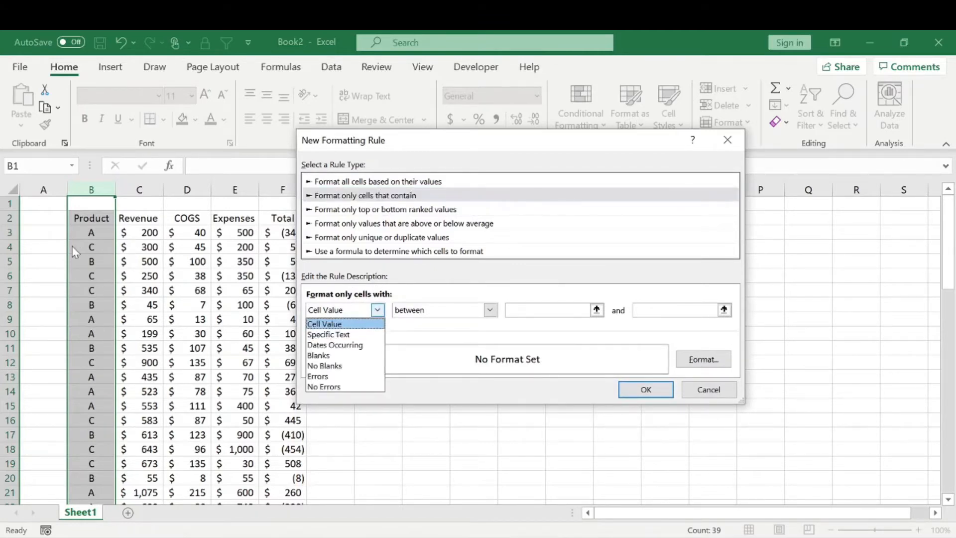
pyautogui.click(350, 334)
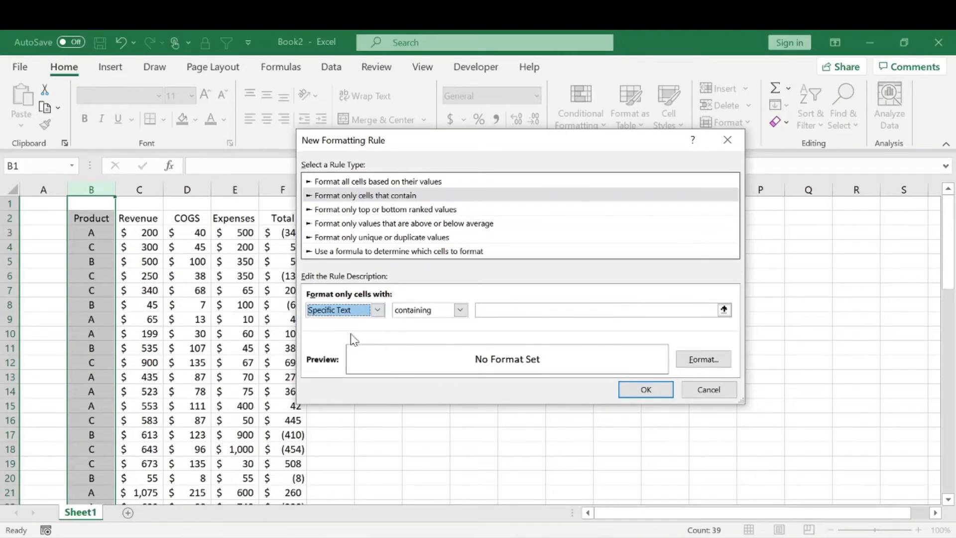
pyautogui.click(460, 309)
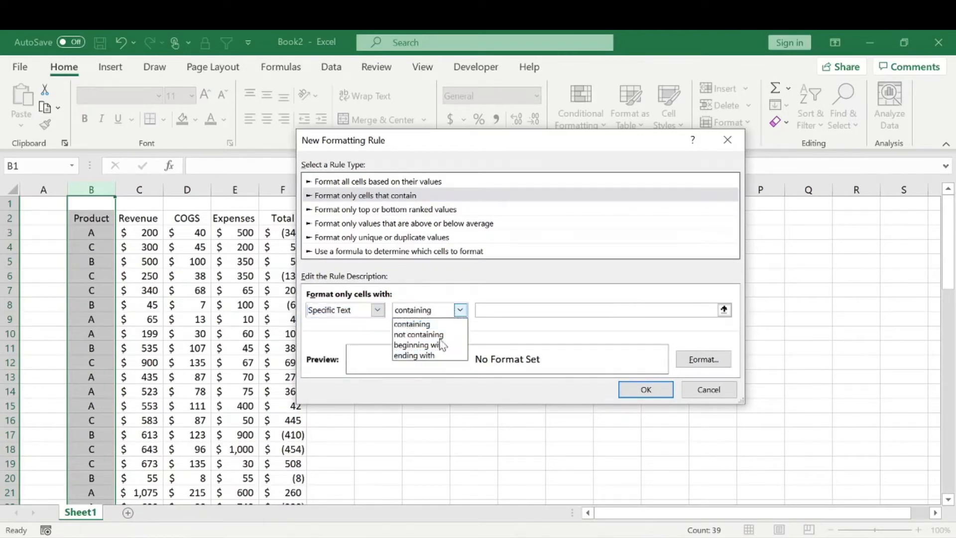
pyautogui.click(418, 325)
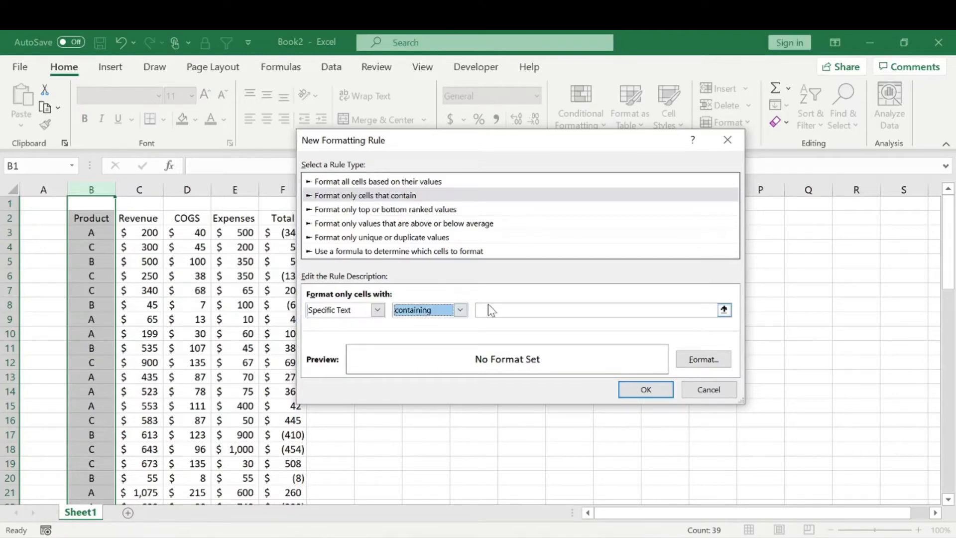
pyautogui.click(518, 310)
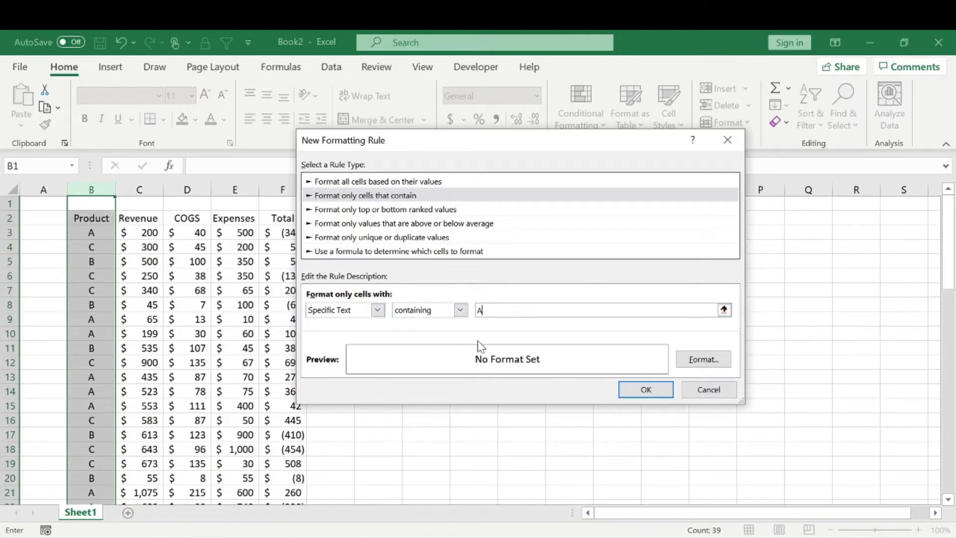
# - Give the rule a light blue background fill and apply it to the Product column
pyautogui.click(724, 364)
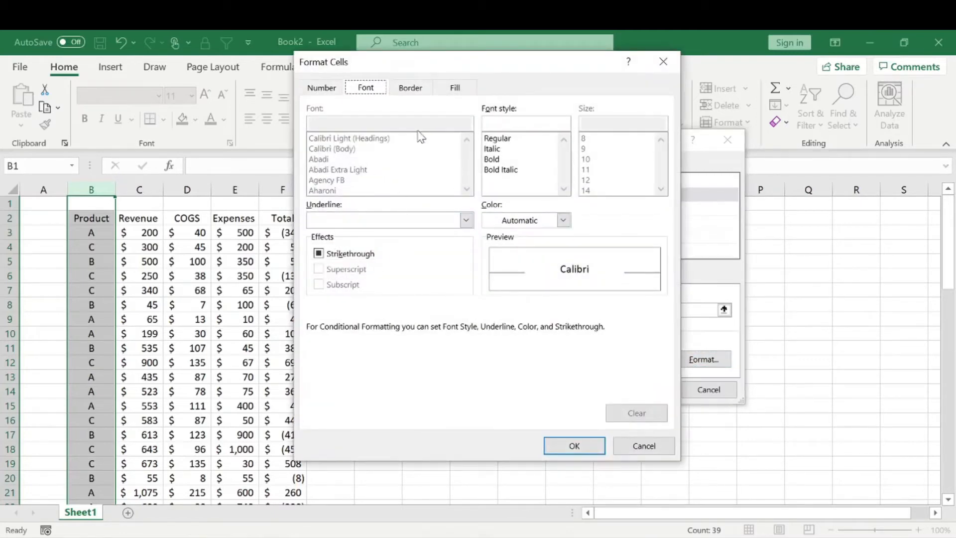
pyautogui.click(453, 89)
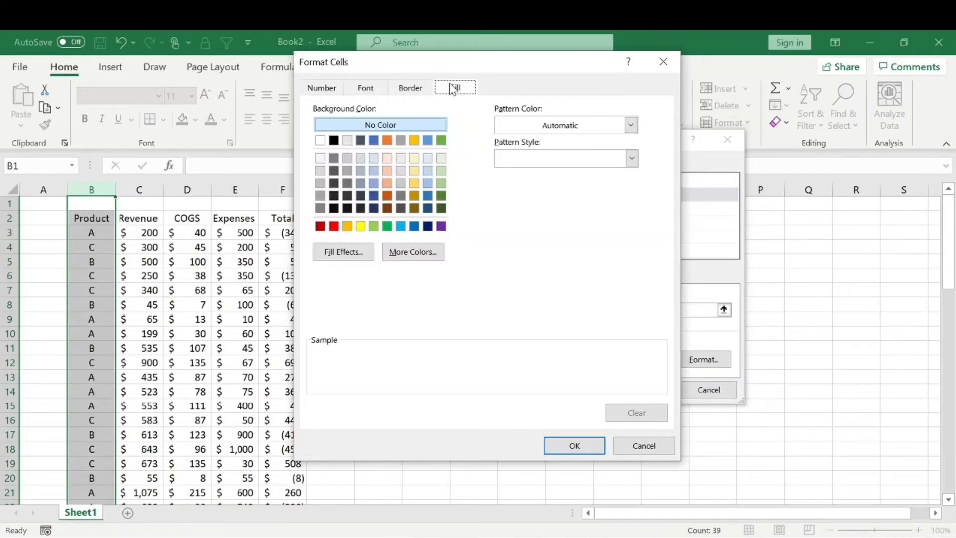
pyautogui.click(374, 159)
pyautogui.click(586, 447)
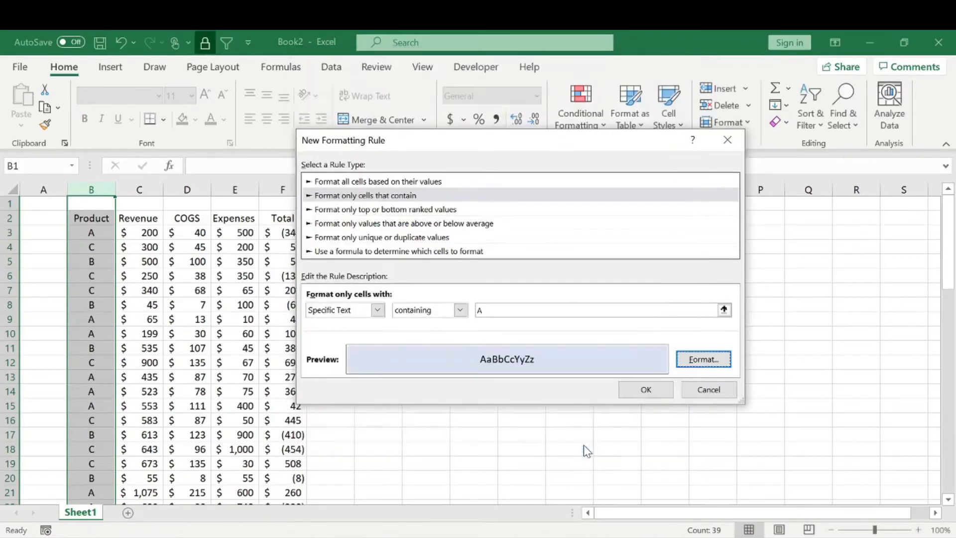
pyautogui.click(639, 391)
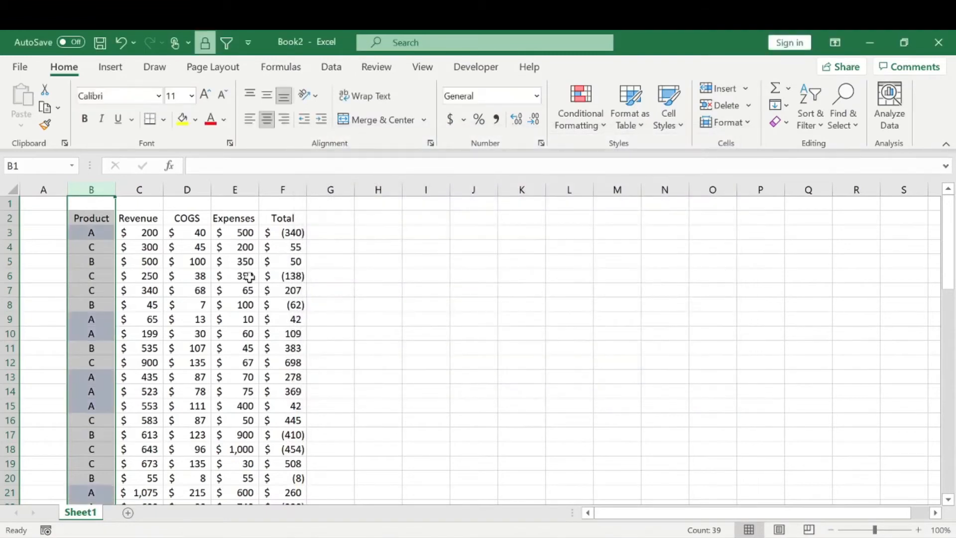
pyautogui.click(203, 262)
pyautogui.click(90, 218)
pyautogui.click(92, 275)
# - Start another conditional formatting rule for column B that formats only cells with specific text containing B
pyautogui.click(91, 189)
pyautogui.click(589, 89)
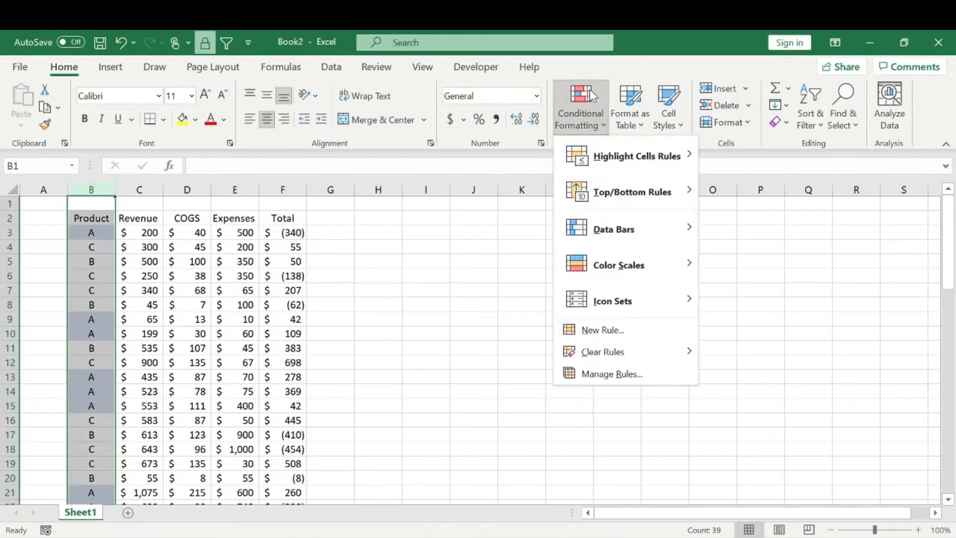
pyautogui.click(639, 333)
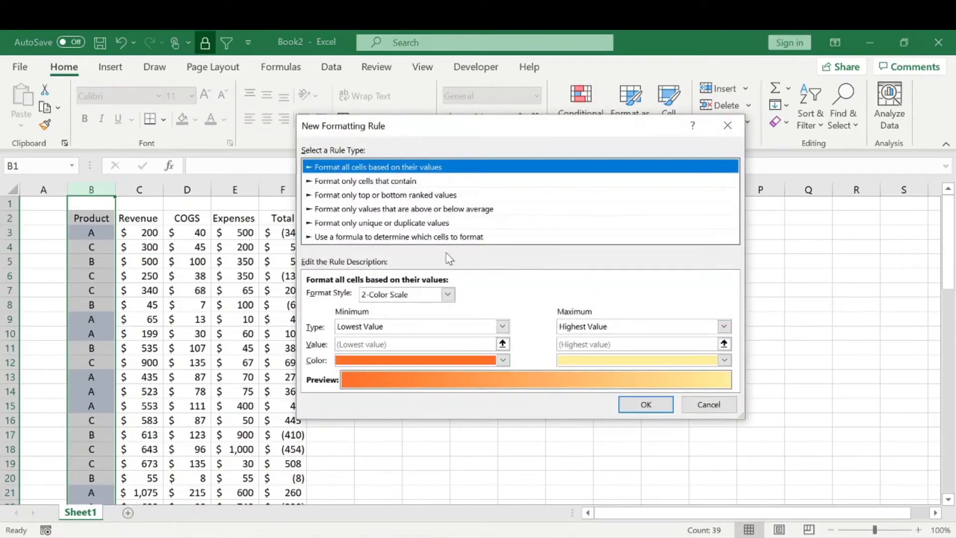
pyautogui.click(340, 182)
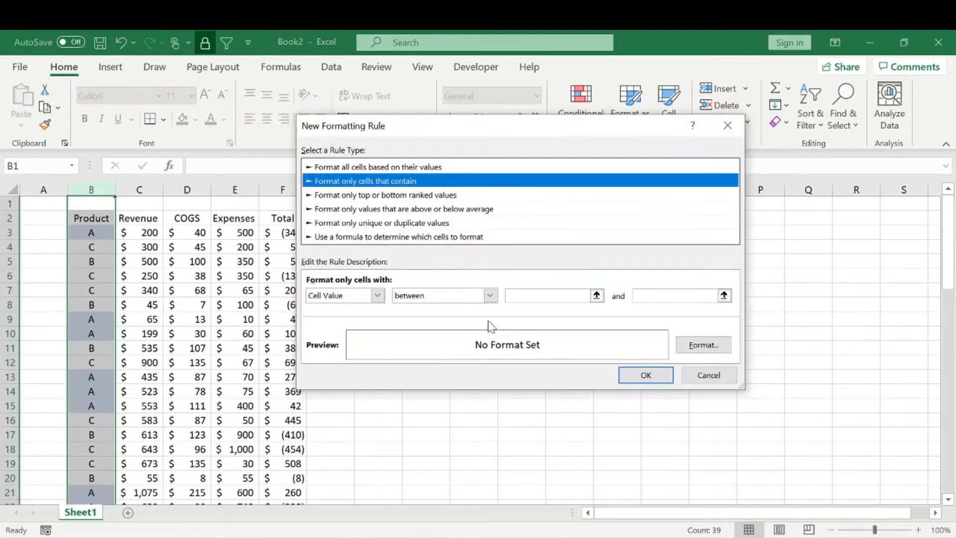
pyautogui.click(377, 295)
pyautogui.click(355, 320)
pyautogui.click(505, 296)
pyautogui.write('B')
# - Give the text-containing-B rule a light yellow background fill and apply it to the Product column
pyautogui.click(703, 344)
pyautogui.click(446, 136)
pyautogui.click(606, 429)
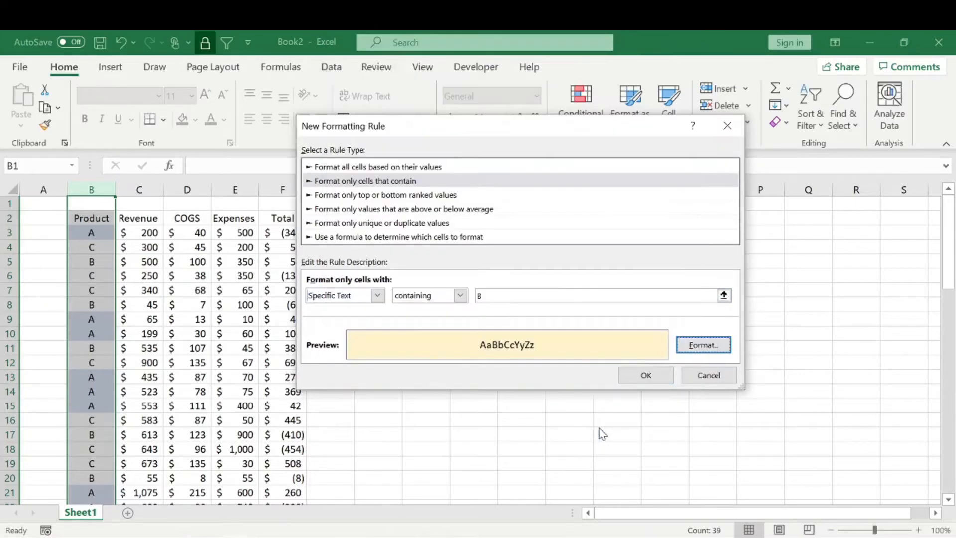
pyautogui.click(656, 376)
pyautogui.click(188, 290)
pyautogui.moveTo(103, 234); pyautogui.dragTo(110, 377)
pyautogui.scroll(-9, 121, 378)
pyautogui.scroll(9, 121, 379)
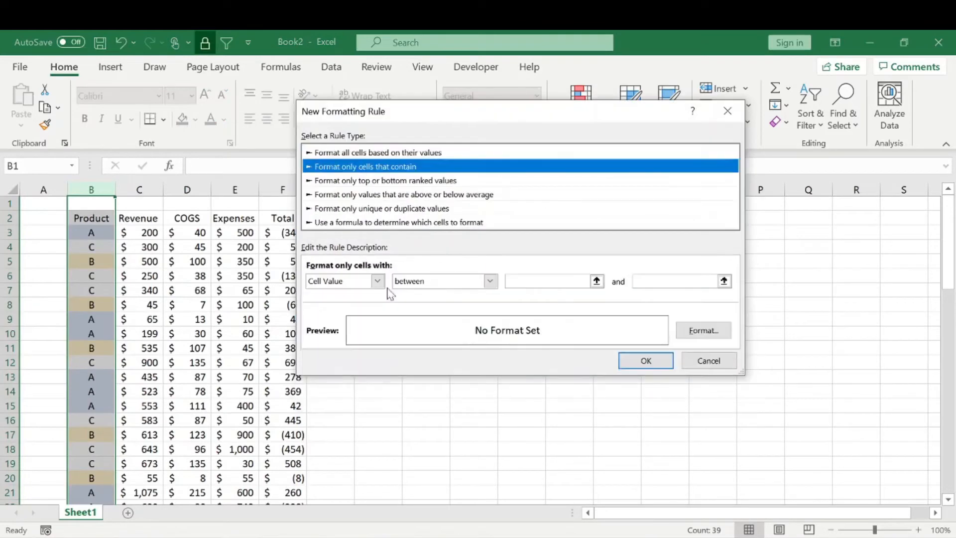
# - Add a Product column rule that fills cells with specific text containing C with a light green background
pyautogui.click(377, 281)
pyautogui.click(344, 302)
pyautogui.write('C')
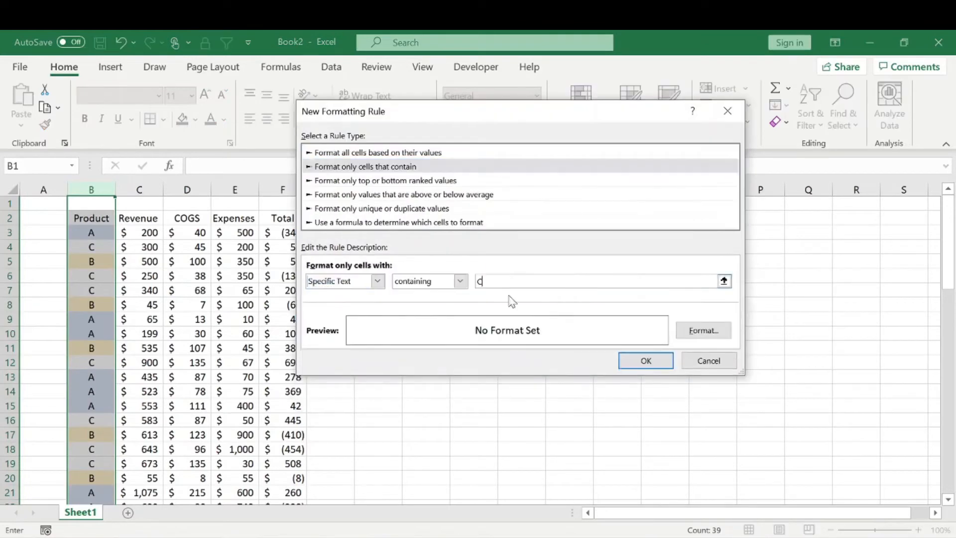
pyautogui.click(703, 331)
pyautogui.click(474, 139)
pyautogui.click(607, 424)
pyautogui.click(646, 360)
pyautogui.click(91, 218)
pyautogui.moveTo(91, 247); pyautogui.dragTo(91, 432)
pyautogui.moveTo(93, 328); pyautogui.dragTo(92, 438)
pyautogui.click(93, 218)
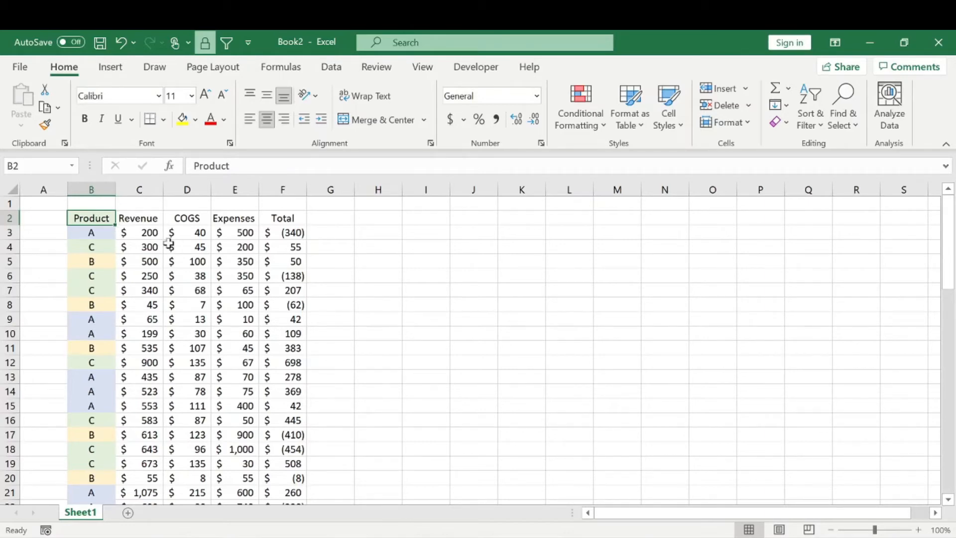
# - Select the entire Revenue column C
pyautogui.click(152, 245)
pyautogui.click(147, 232)
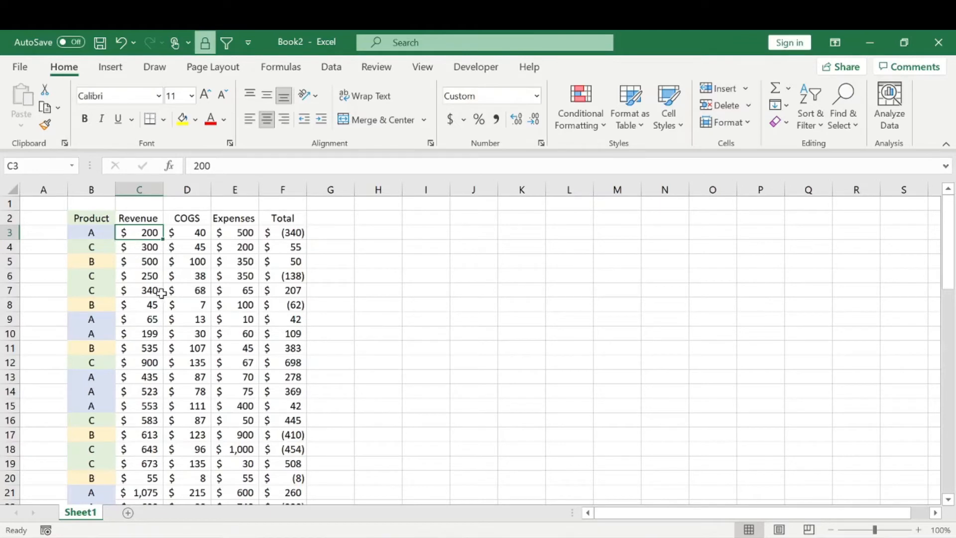
pyautogui.click(142, 189)
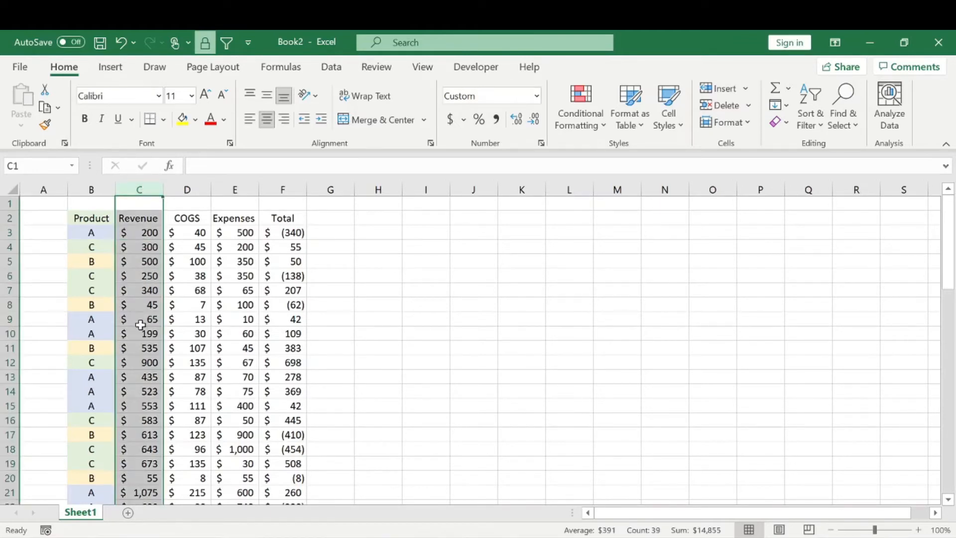
pyautogui.scroll(-2, 140, 324)
pyautogui.scroll(2, 154, 309)
pyautogui.click(579, 107)
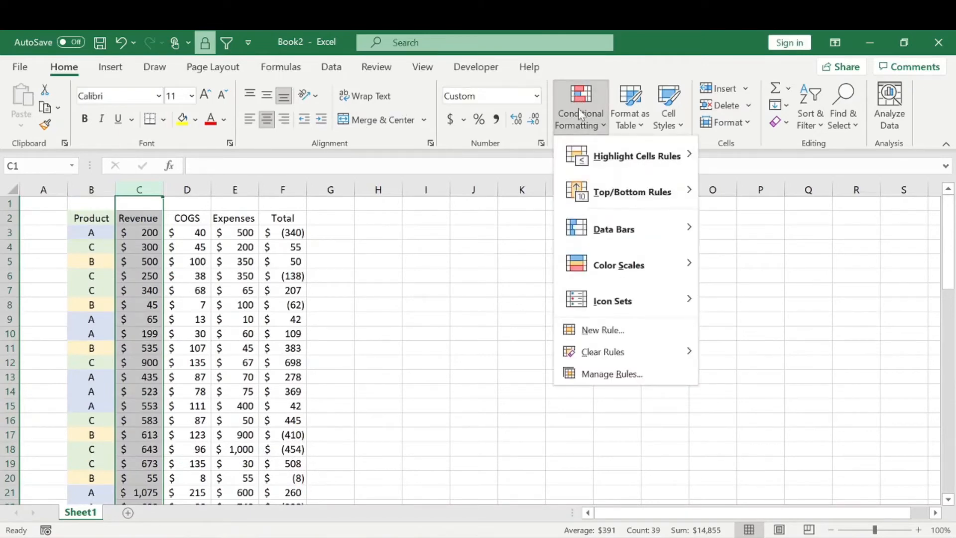
pyautogui.moveTo(598, 147)
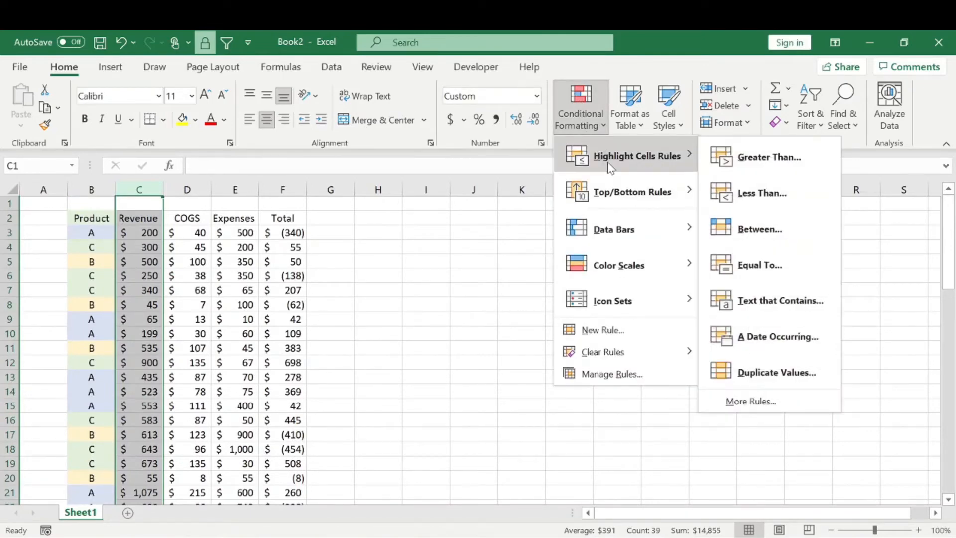
pyautogui.click(605, 332)
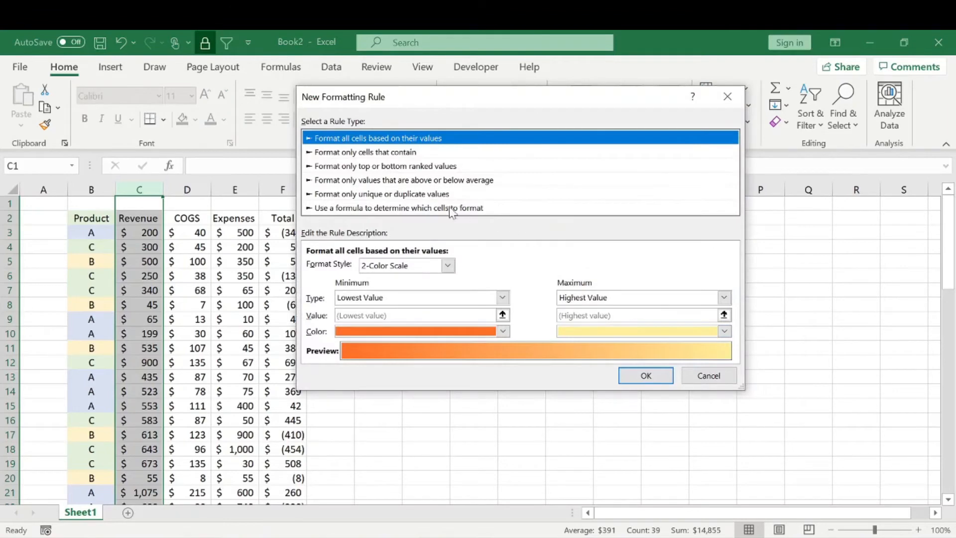
pyautogui.click(364, 167)
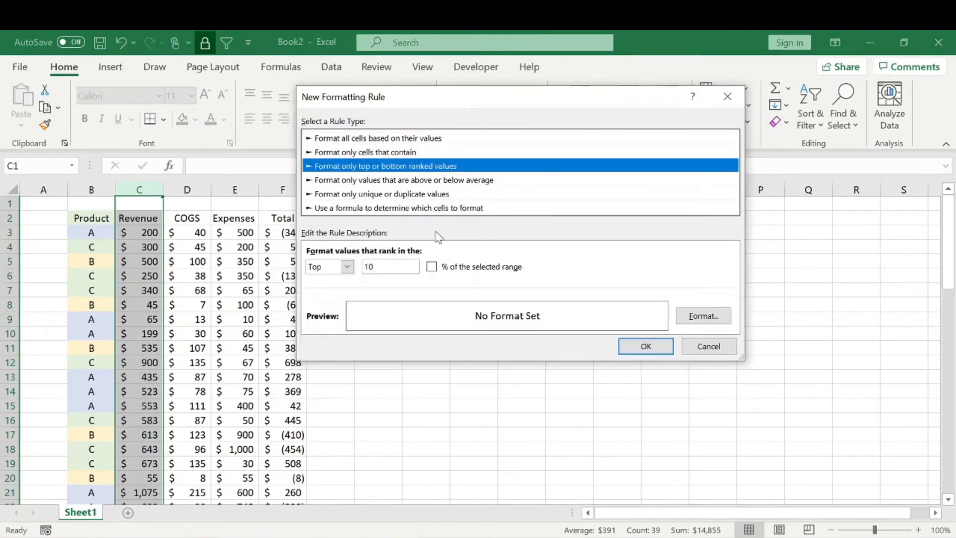
pyautogui.click(727, 99)
# - Apply an Above Average conditional formatting rule to the Revenue column with Green Fill with Dark Green Text
pyautogui.click(598, 122)
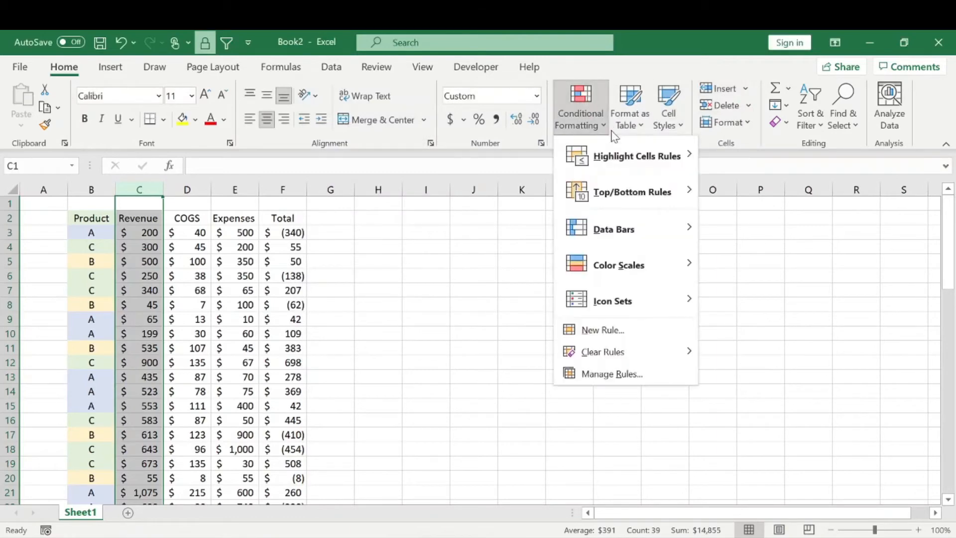
pyautogui.moveTo(608, 193)
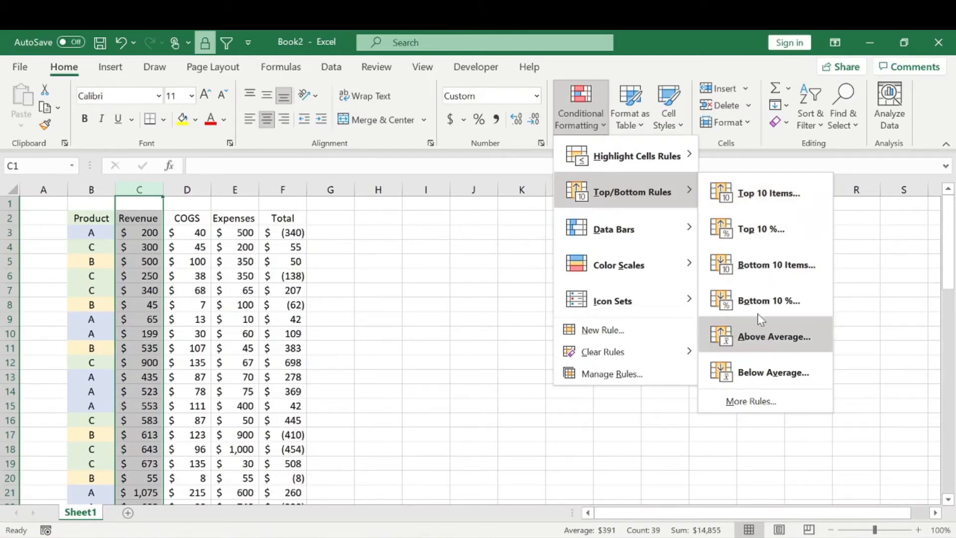
pyautogui.click(780, 335)
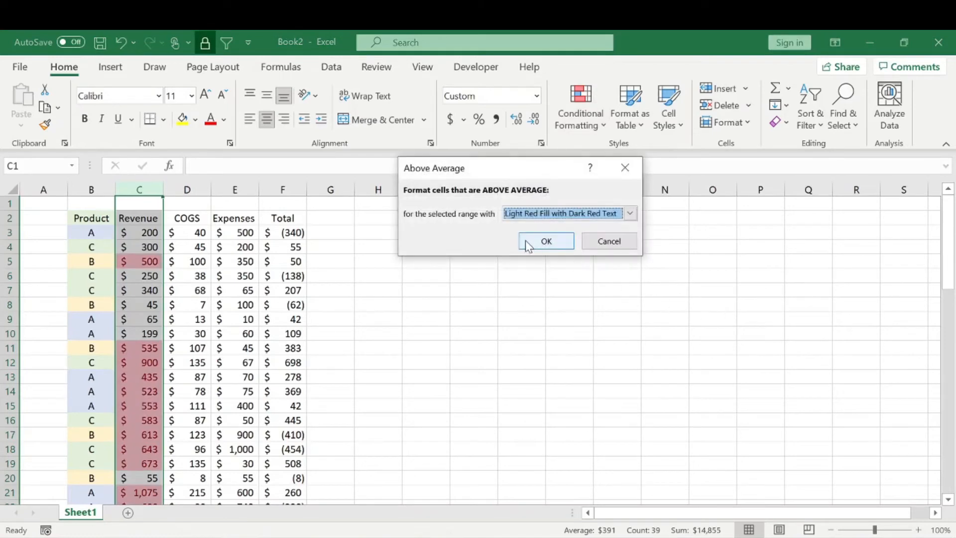
pyautogui.click(630, 213)
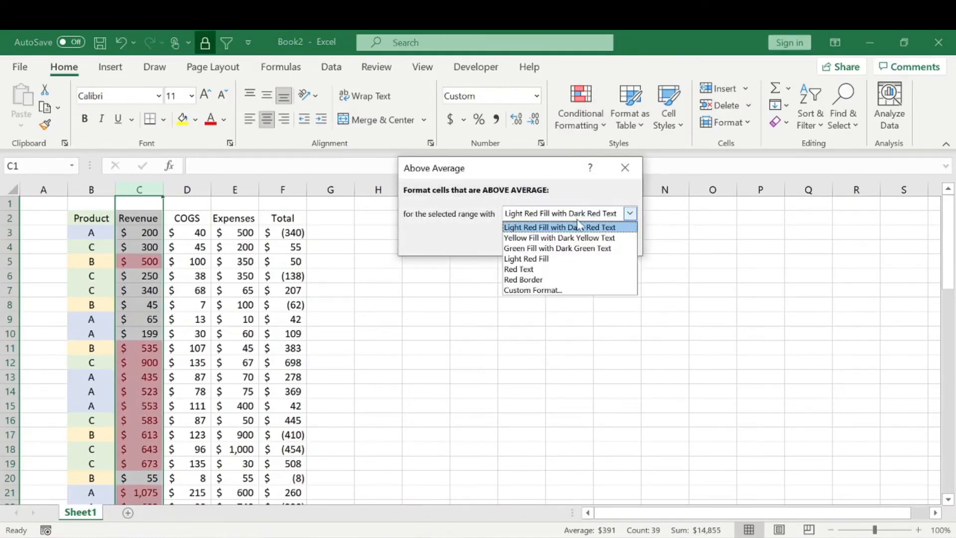
pyautogui.click(548, 248)
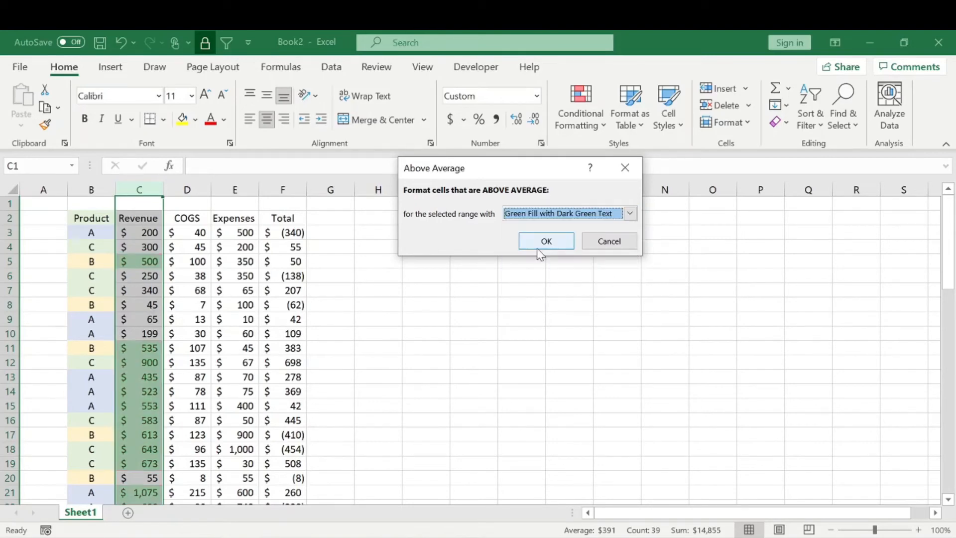
pyautogui.click(544, 240)
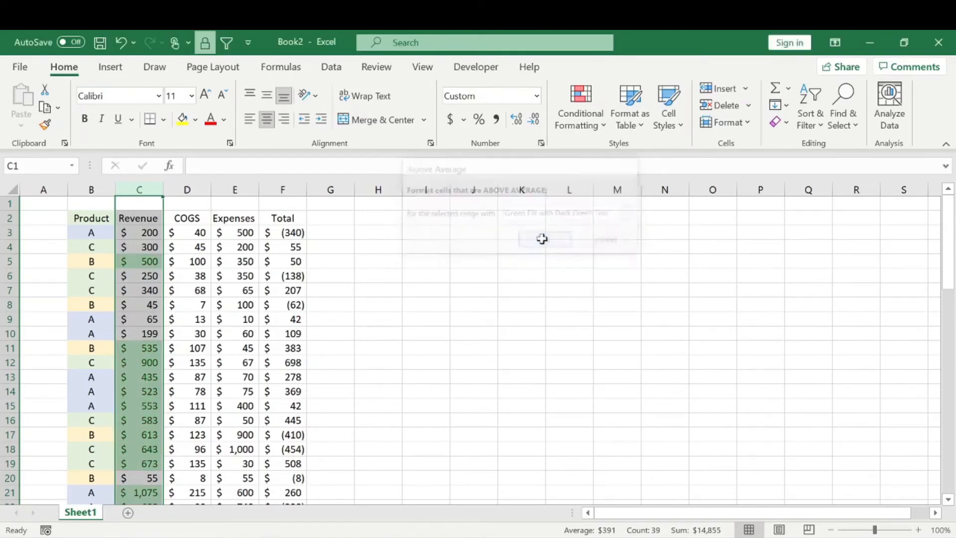
# - Examine which Revenue cells are highlighted and compare them with the average of the revenue values from C3 down
pyautogui.scroll(-1, 185, 295)
pyautogui.scroll(-5, 186, 295)
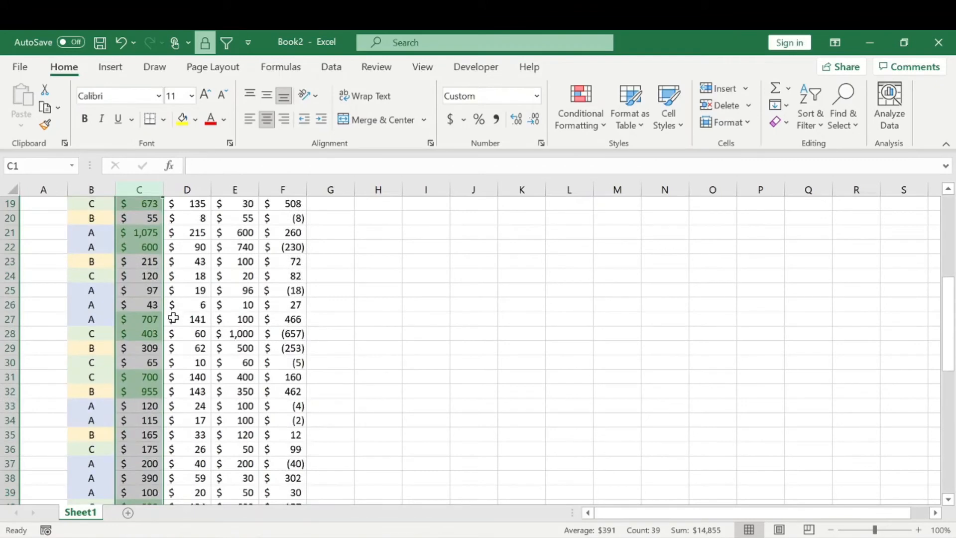
pyautogui.scroll(6, 173, 308)
pyautogui.moveTo(170, 235); pyautogui.dragTo(170, 236)
pyautogui.press('Right')
pyautogui.press('Left')
pyautogui.hotkey('ctrl', 'shift', 'Down')
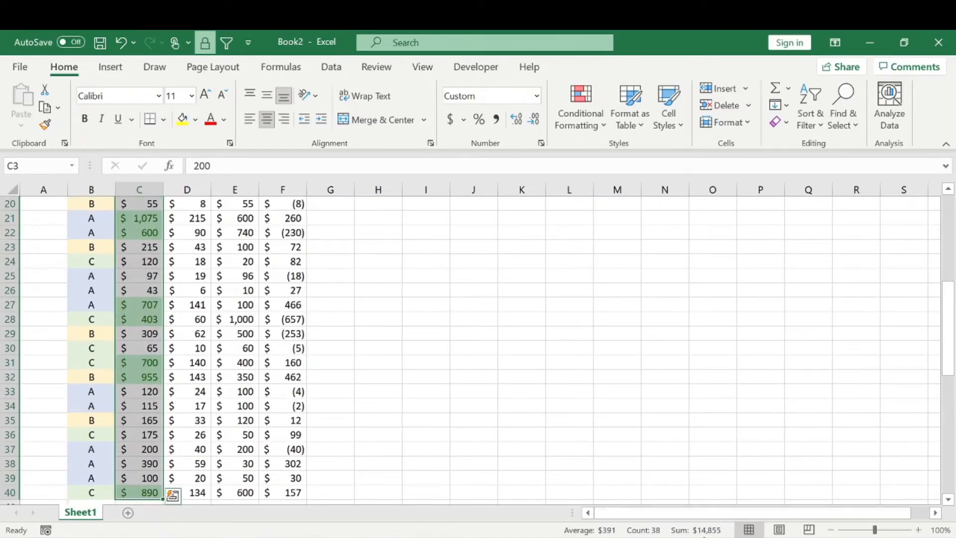
pyautogui.scroll(6, 241, 392)
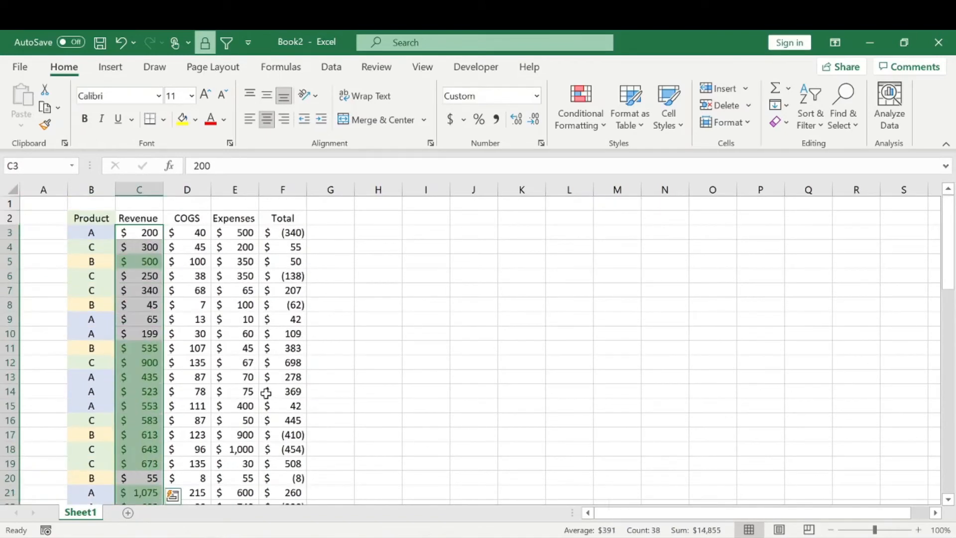
pyautogui.click(182, 318)
pyautogui.scroll(-4, 173, 422)
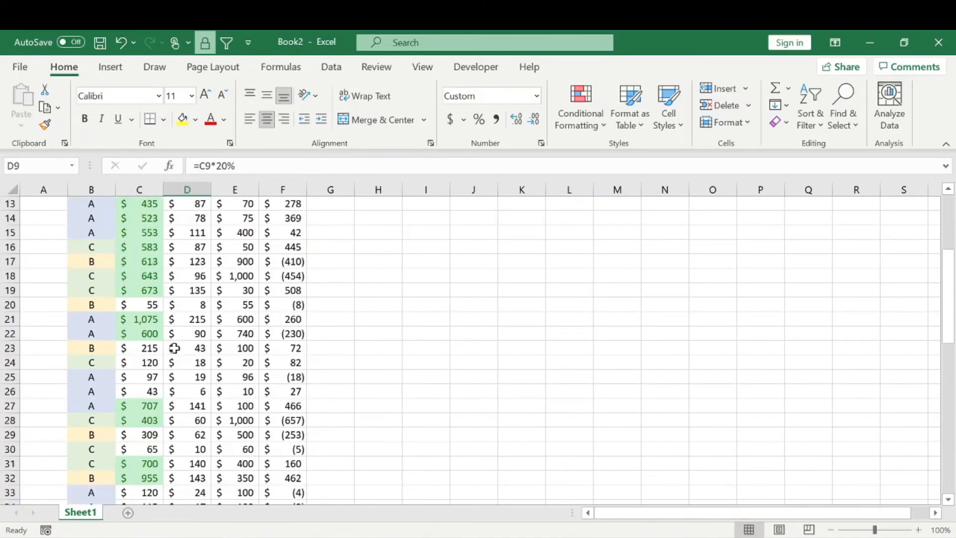
pyautogui.scroll(4, 175, 347)
# - Highlight the bottom 10% of the entire COGS column D with Green Fill with Dark Green Text
pyautogui.click(192, 189)
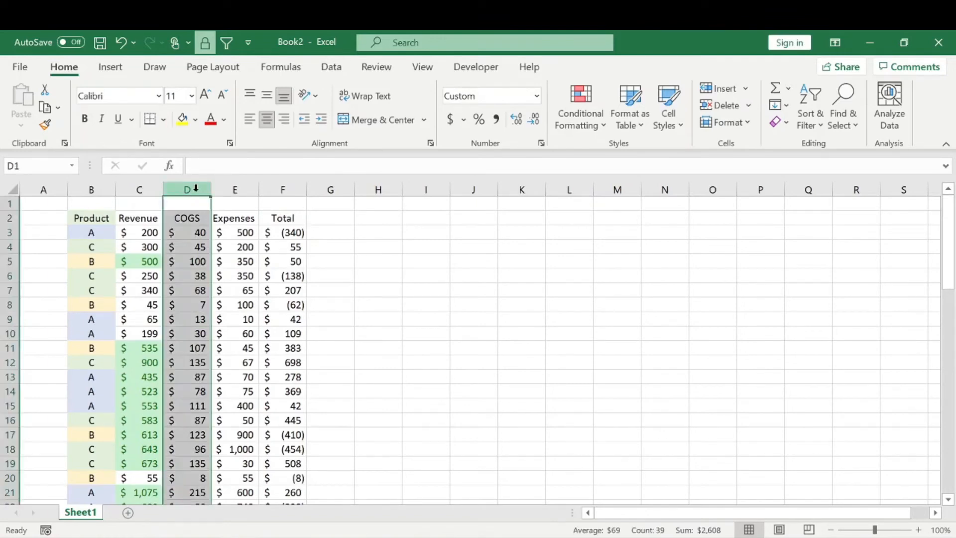
pyautogui.click(570, 109)
pyautogui.moveTo(655, 192)
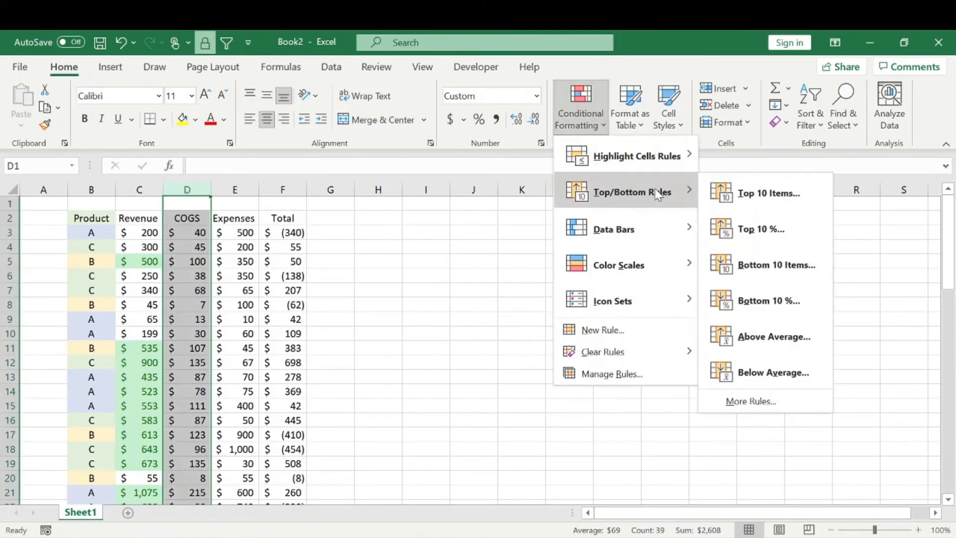
pyautogui.click(767, 301)
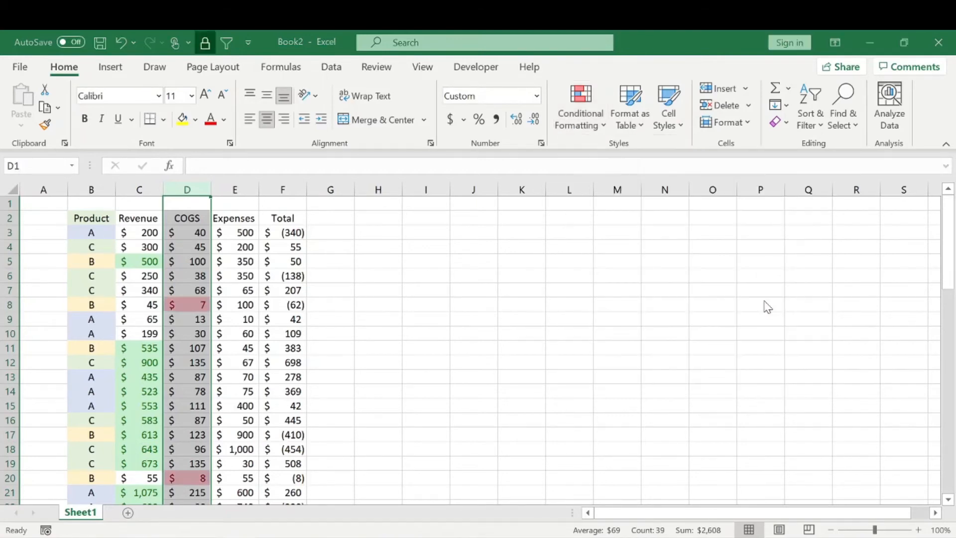
pyautogui.click(616, 214)
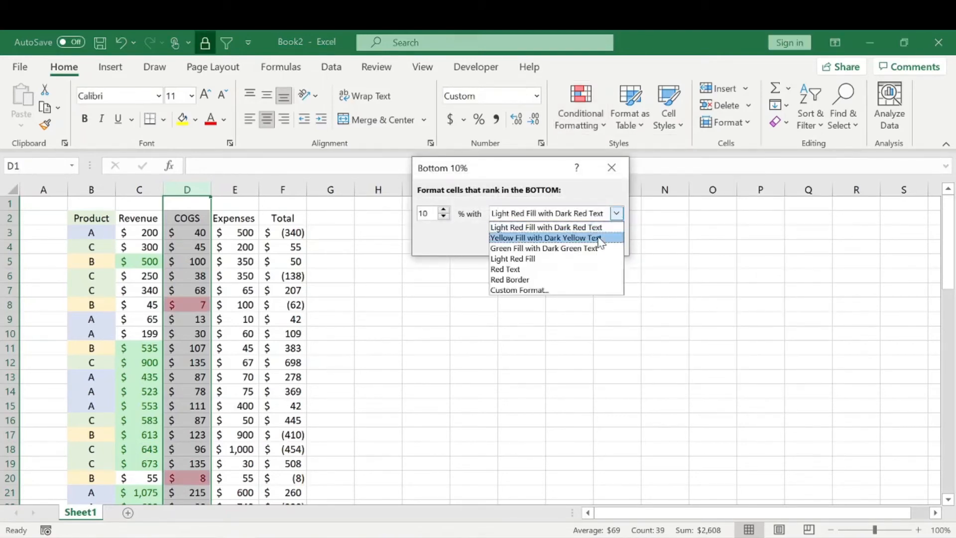
pyautogui.click(591, 247)
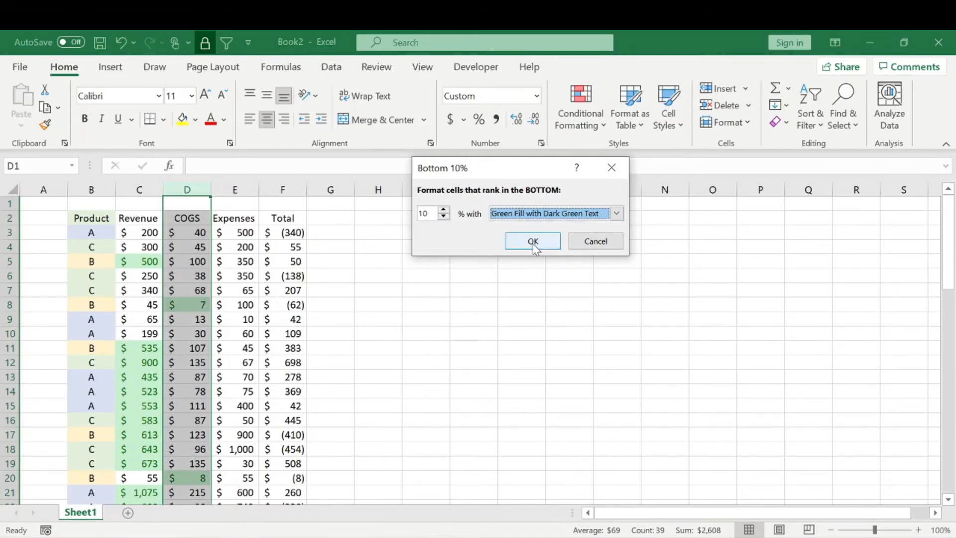
pyautogui.click(532, 241)
pyautogui.click(383, 332)
pyautogui.click(189, 303)
pyautogui.click(146, 306)
pyautogui.click(196, 306)
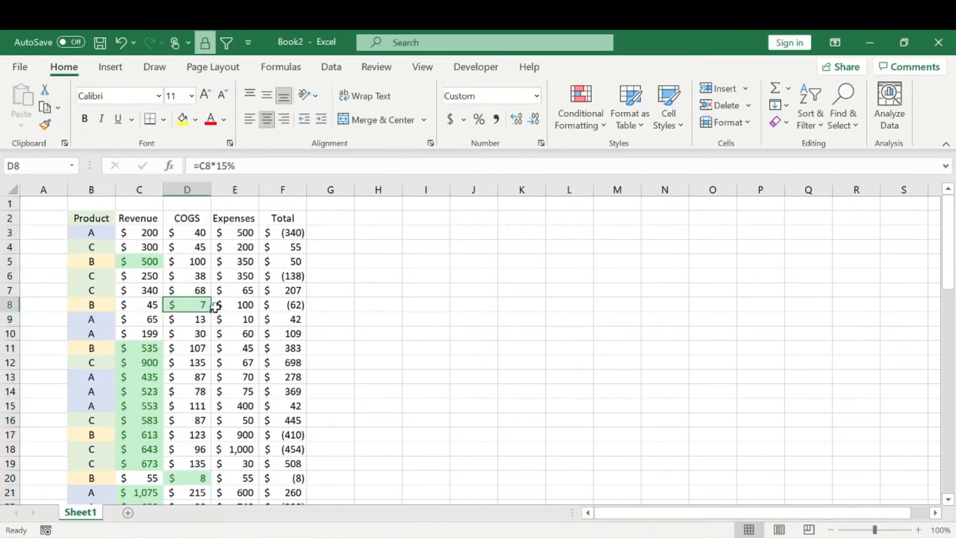
pyautogui.scroll(-8, 197, 307)
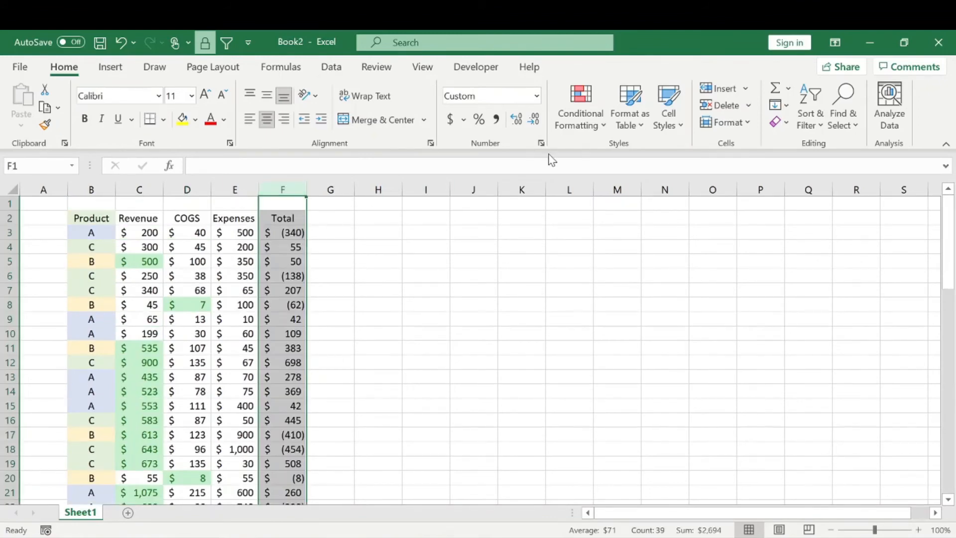
# - Start a Greater Than highlight rule for the entire Total column F with 0 as the threshold
pyautogui.click(573, 130)
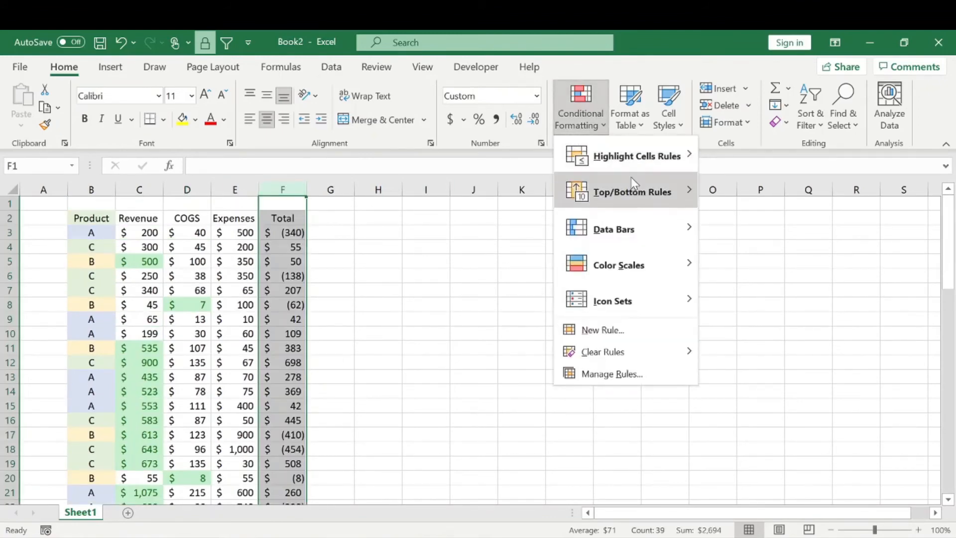
pyautogui.moveTo(646, 241)
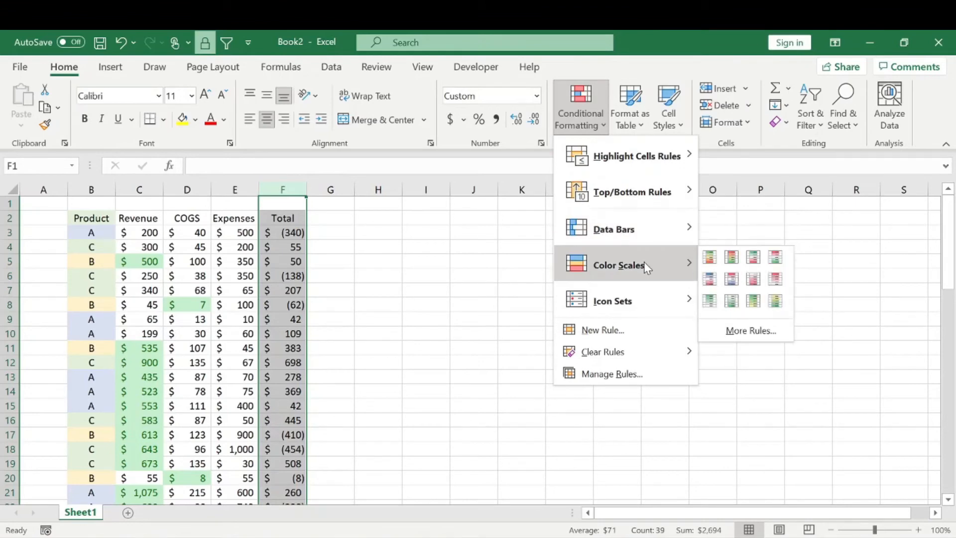
pyautogui.moveTo(617, 158)
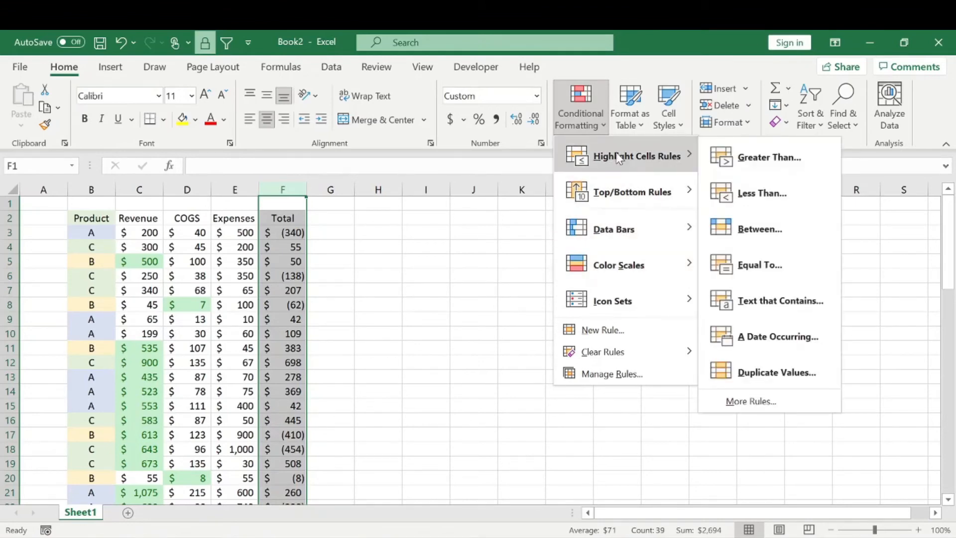
pyautogui.click(766, 157)
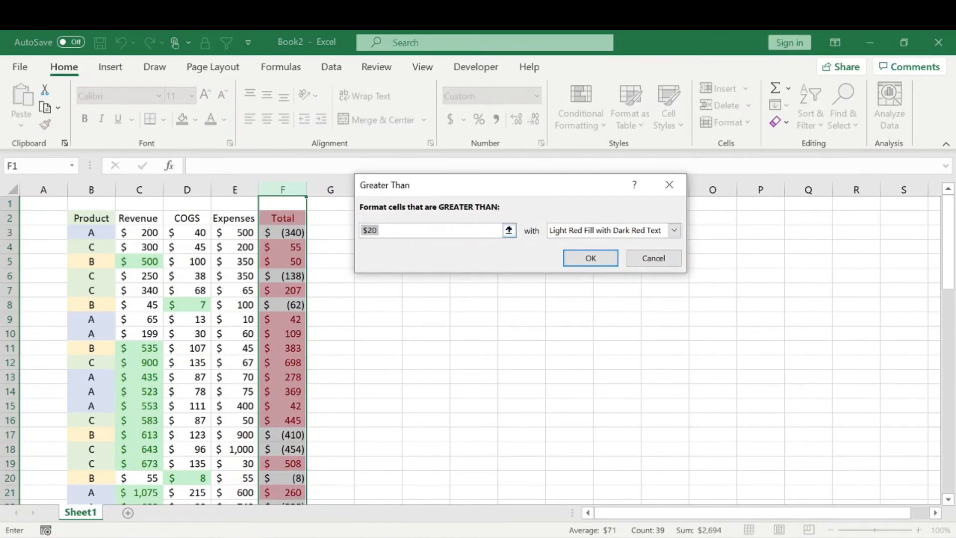
pyautogui.write('0')
# - Choose a custom format for the greater-than-0 rule on the Total column with a light green background fill
pyautogui.click(674, 230)
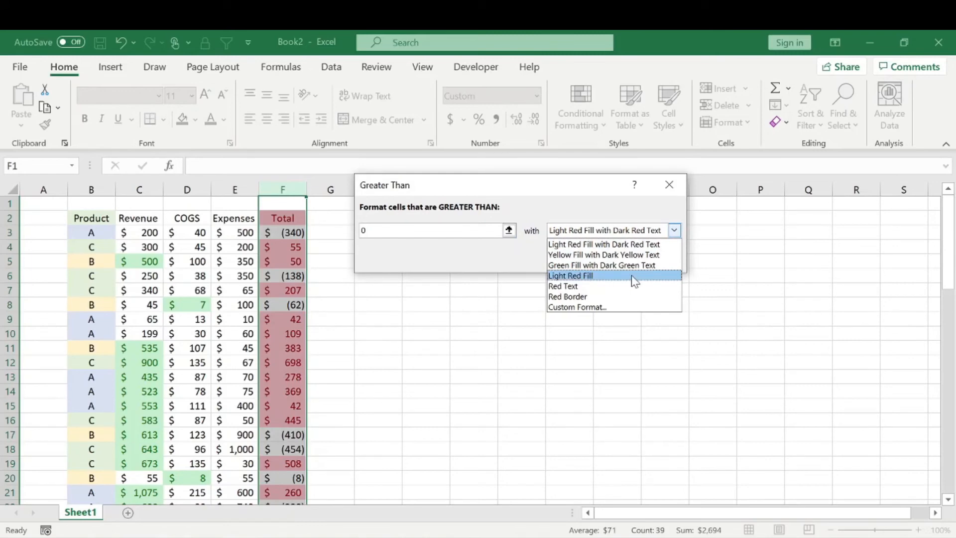
pyautogui.click(617, 306)
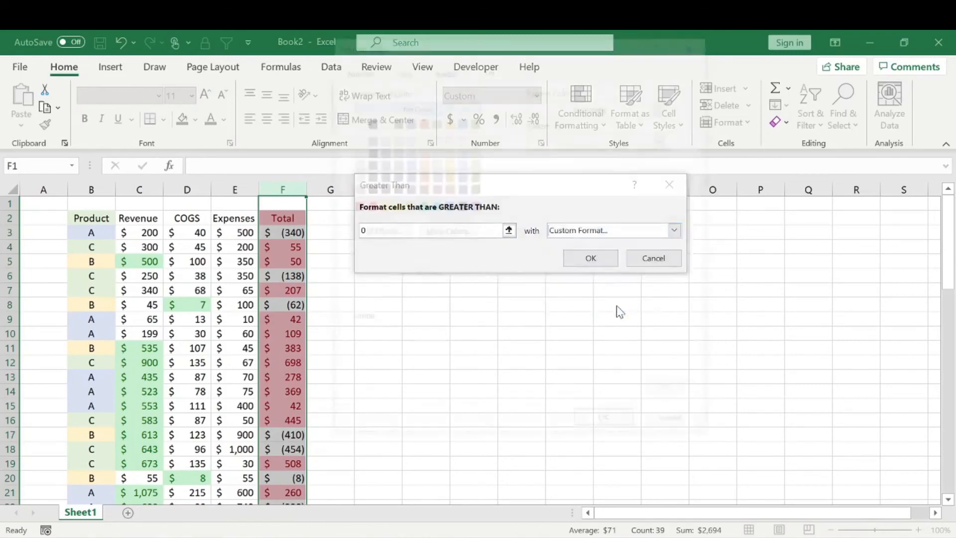
pyautogui.click(474, 150)
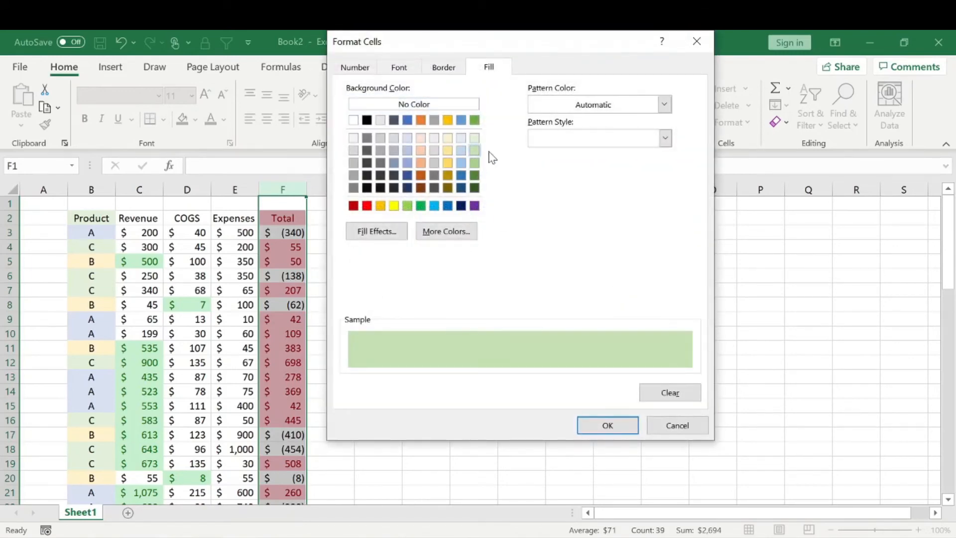
# - Add a horizontal crosshatch pattern style to the custom fill and apply the greater-than-0 rule to the Total column
pyautogui.click(664, 104)
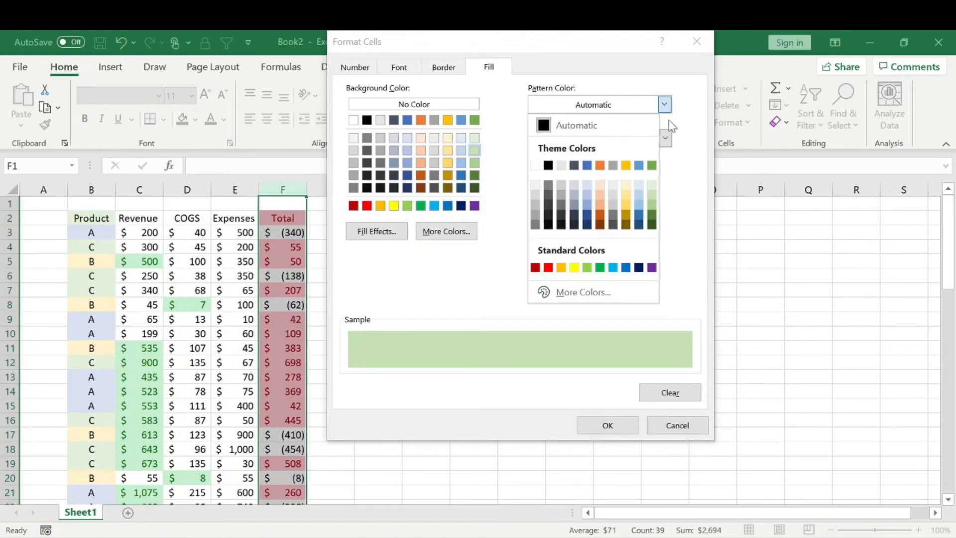
pyautogui.click(669, 121)
pyautogui.click(665, 137)
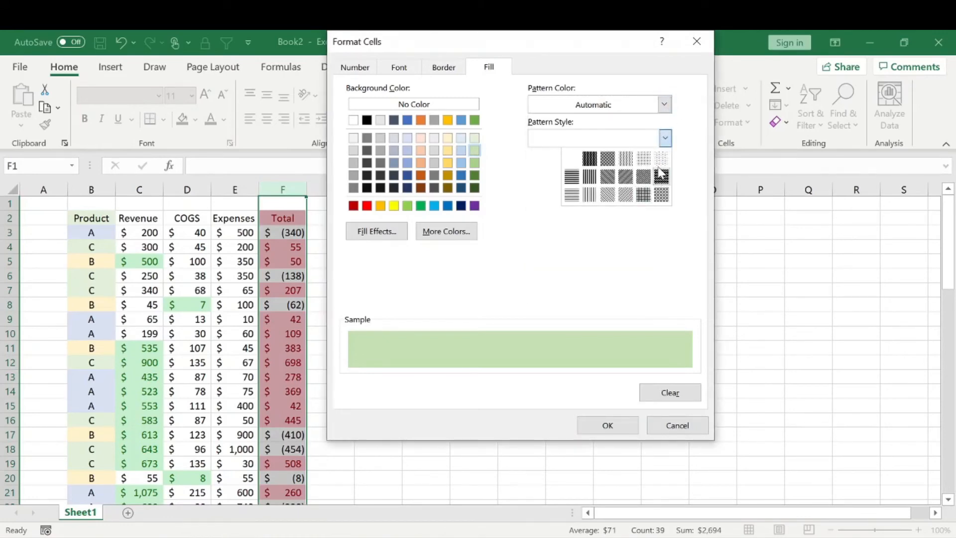
pyautogui.click(644, 194)
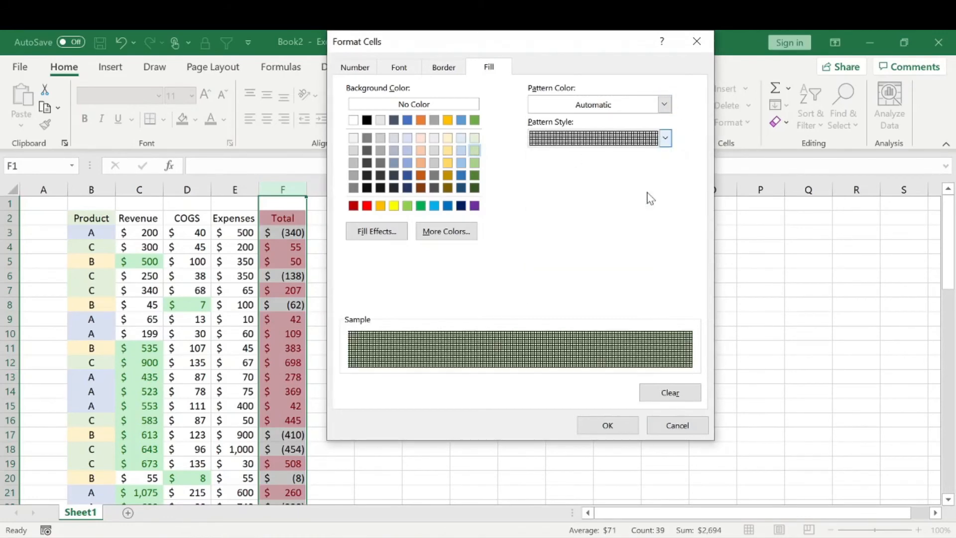
pyautogui.click(617, 438)
pyautogui.click(592, 258)
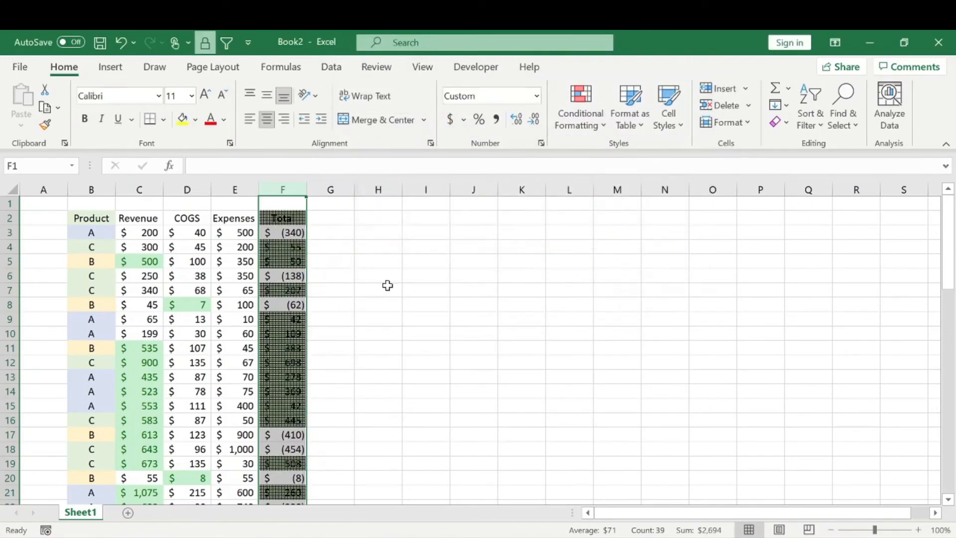
pyautogui.click(338, 275)
# - Highlight values less than 0 in the entire Total column F with Light Red Fill with Dark Red Text
pyautogui.scroll(-5, 317, 404)
pyautogui.scroll(5, 317, 404)
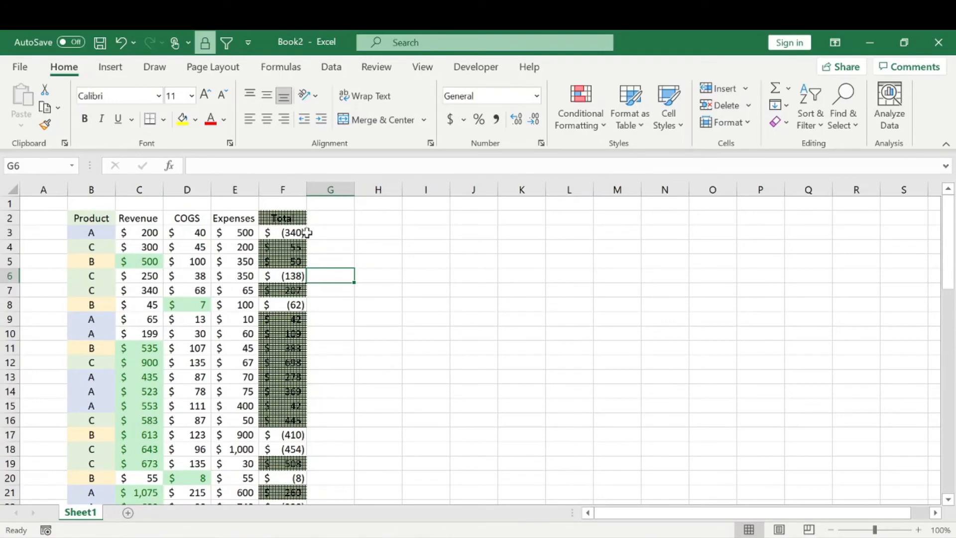
pyautogui.scroll(-7, 335, 261)
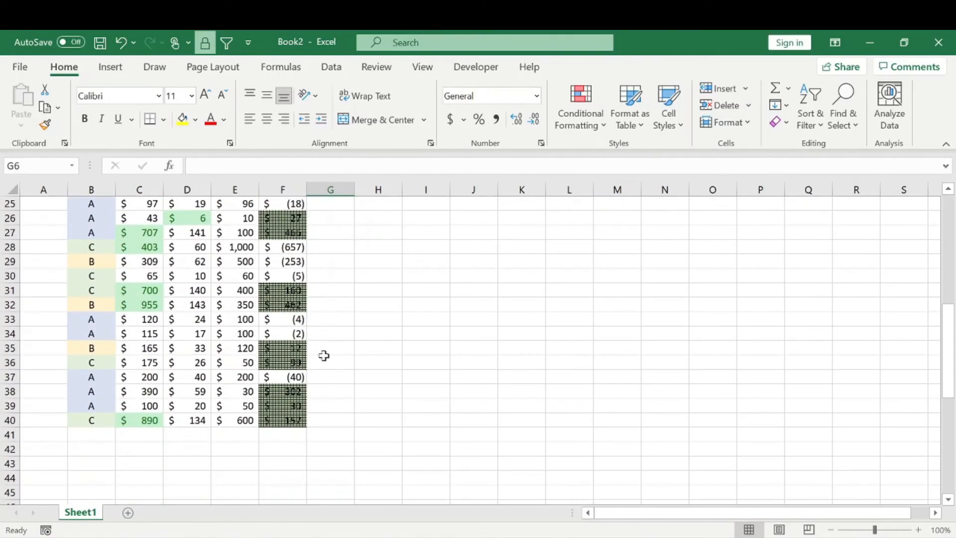
pyautogui.scroll(8, 316, 345)
pyautogui.click(284, 190)
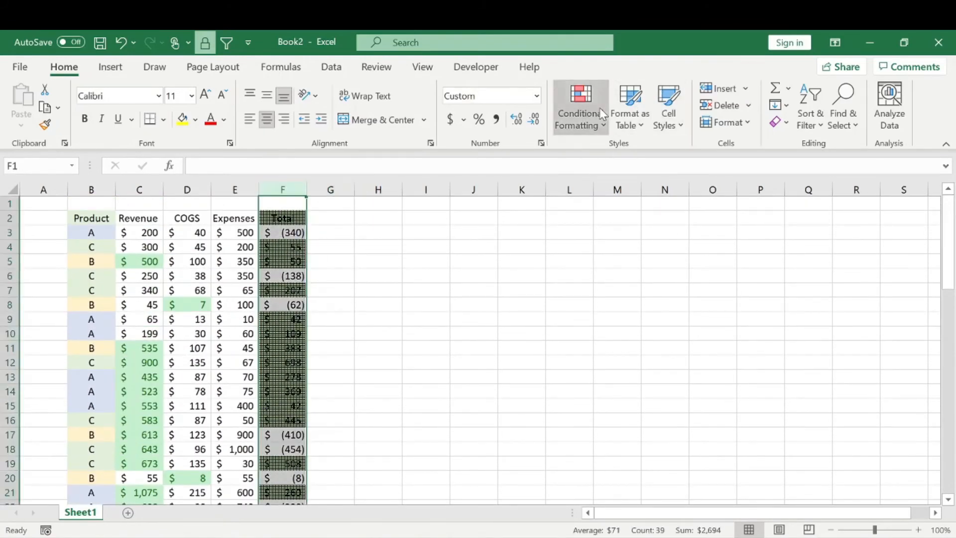
pyautogui.click(580, 109)
pyautogui.moveTo(640, 157)
pyautogui.click(777, 194)
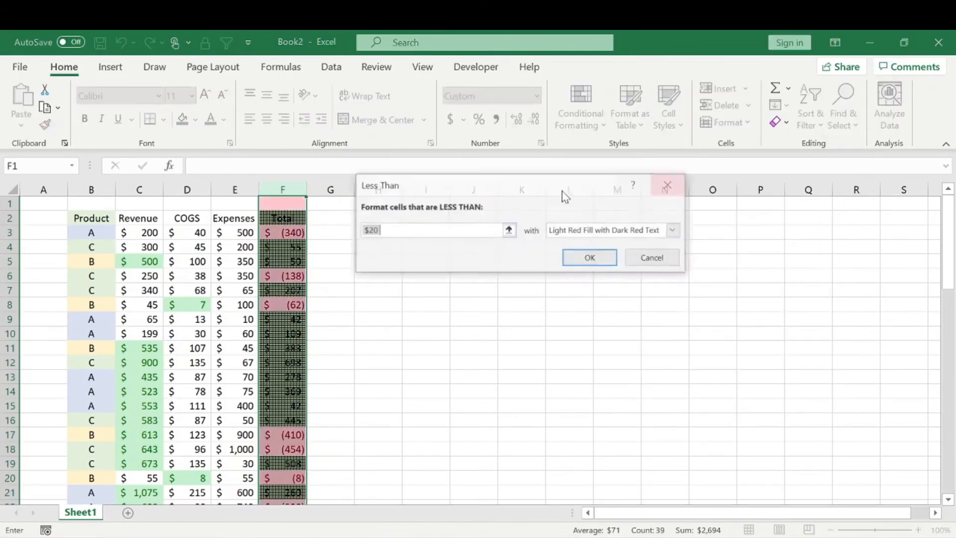
pyautogui.write('0')
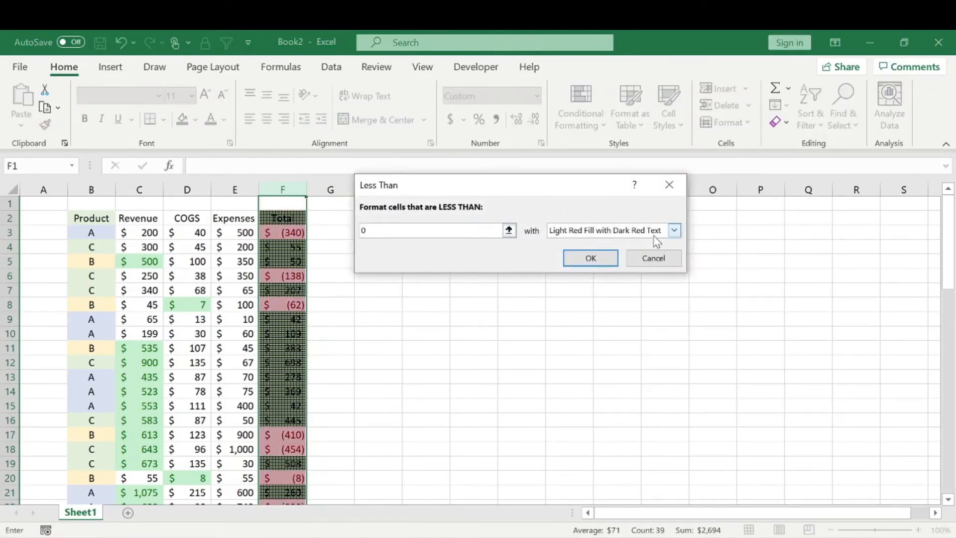
pyautogui.click(590, 258)
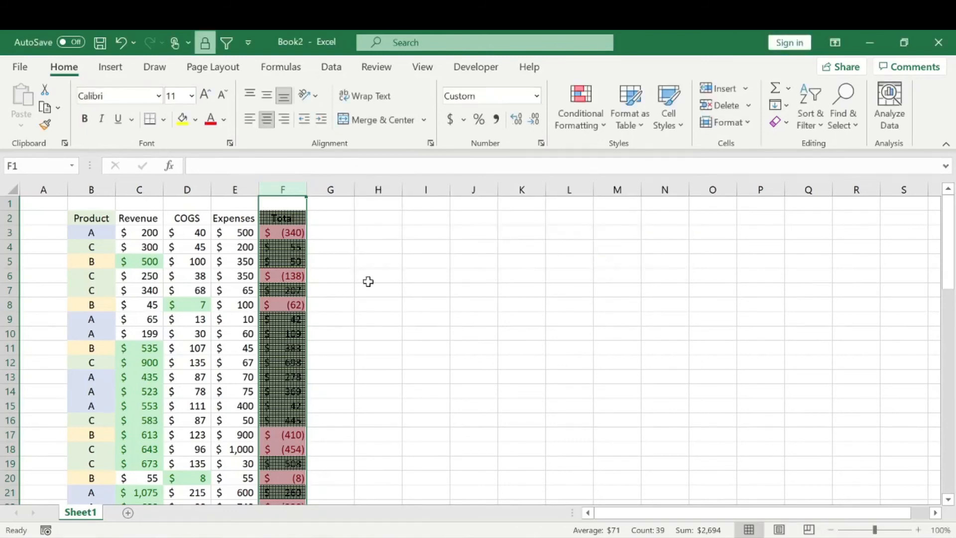
# - Examine the highlighted totals in column F and compare F3 with row 3's Revenue, COGS and Expenses values
pyautogui.click(368, 275)
pyautogui.scroll(-8, 369, 275)
pyautogui.scroll(8, 370, 273)
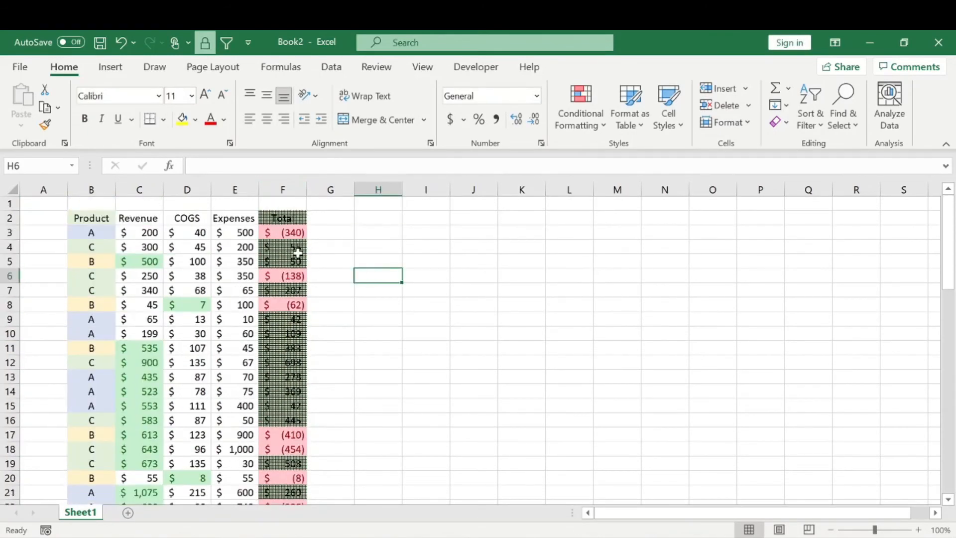
pyautogui.click(293, 236)
pyautogui.moveTo(91, 235); pyautogui.dragTo(247, 234)
pyautogui.click(283, 232)
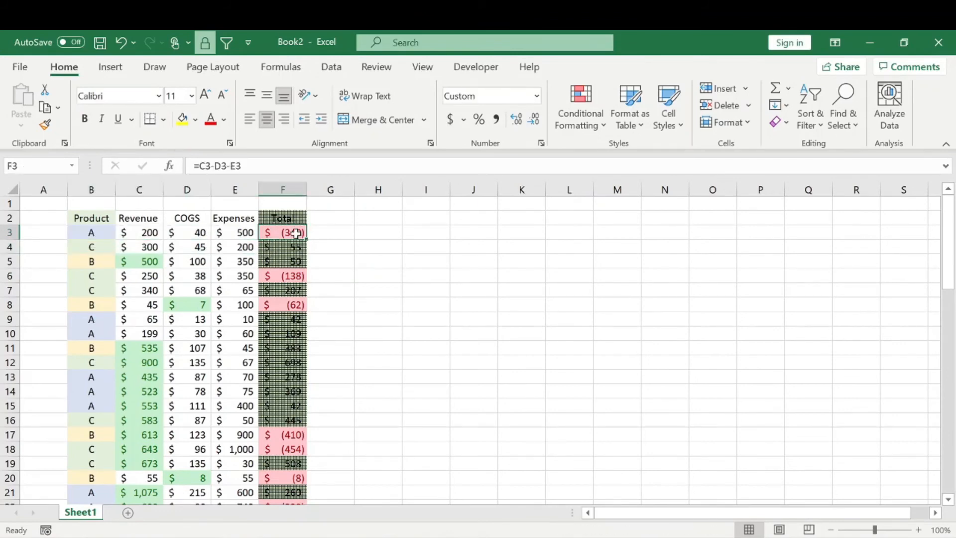
pyautogui.moveTo(188, 229); pyautogui.dragTo(235, 231)
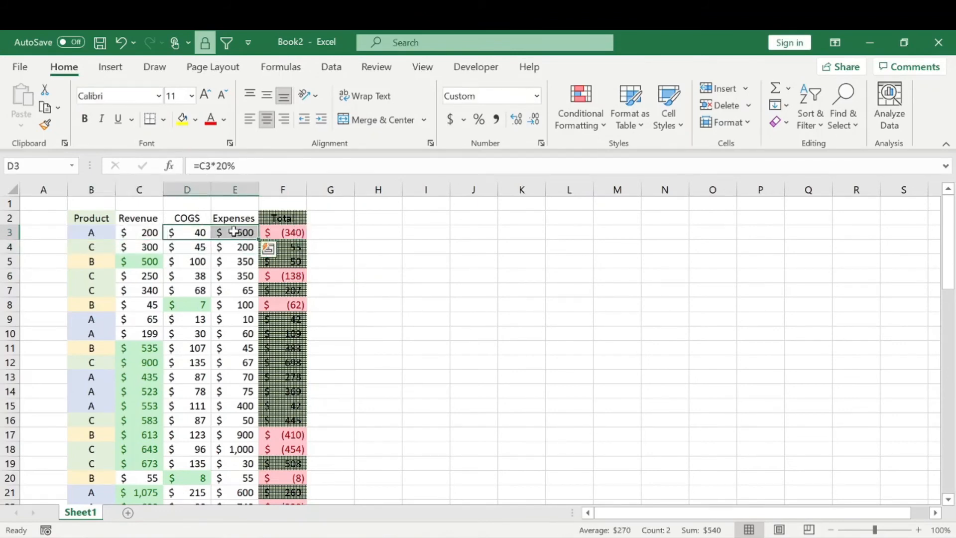
pyautogui.click(145, 230)
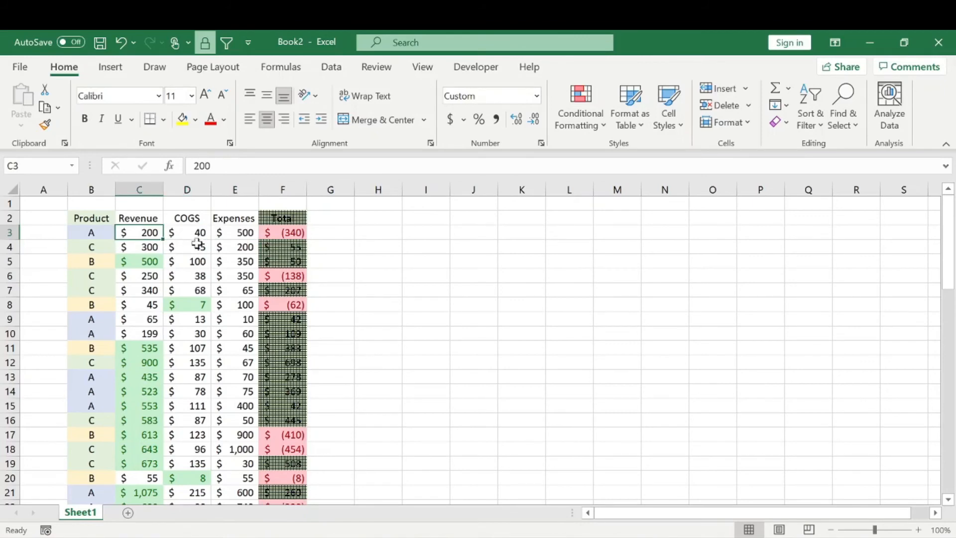
pyautogui.click(291, 232)
pyautogui.click(303, 279)
pyautogui.click(285, 306)
# - Review the Icon Sets and Color Scales conditional formatting options for the Expenses column E
pyautogui.click(177, 190)
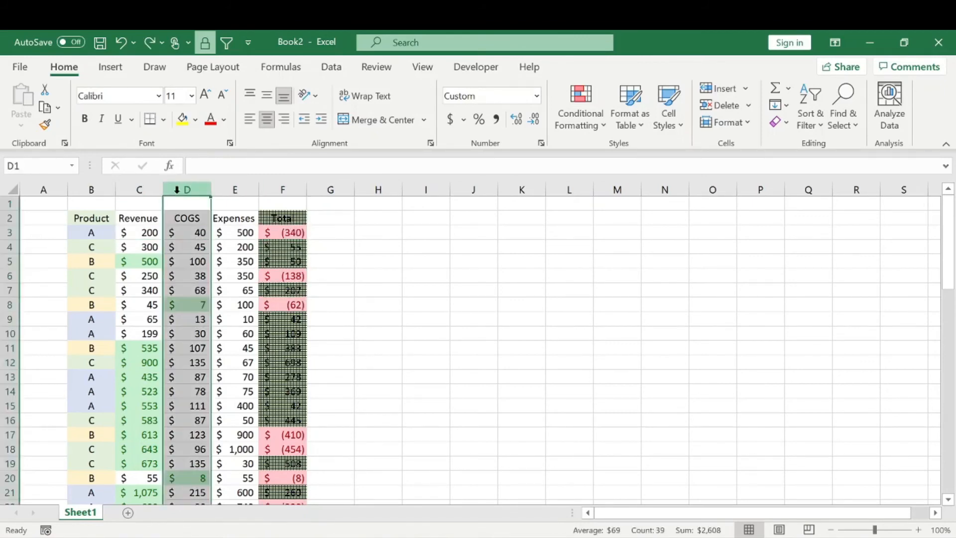
pyautogui.click(235, 190)
pyautogui.click(581, 110)
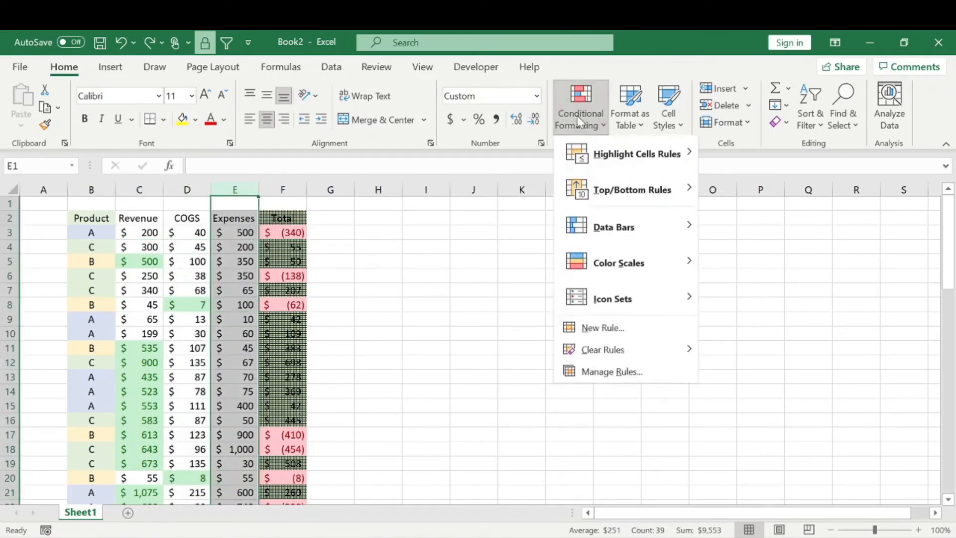
pyautogui.moveTo(667, 299)
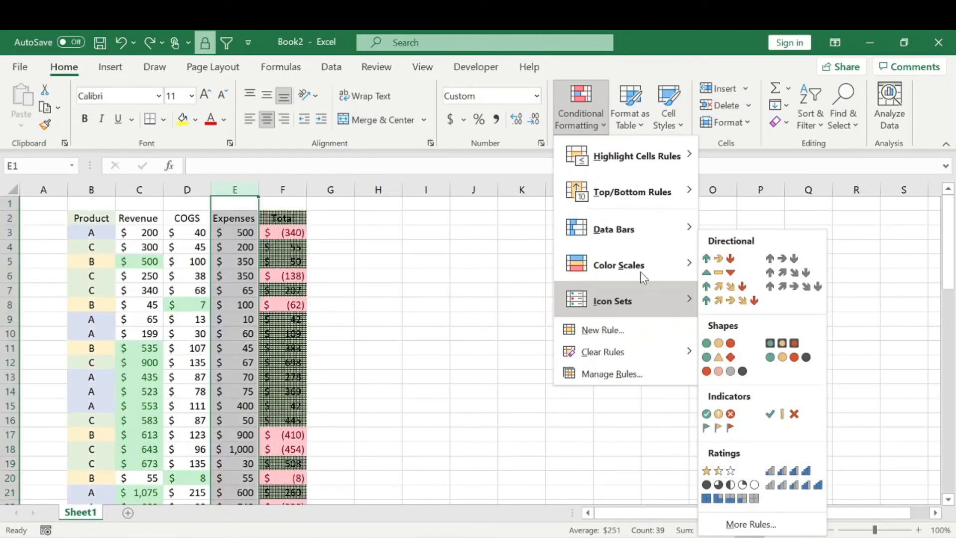
pyautogui.moveTo(619, 265)
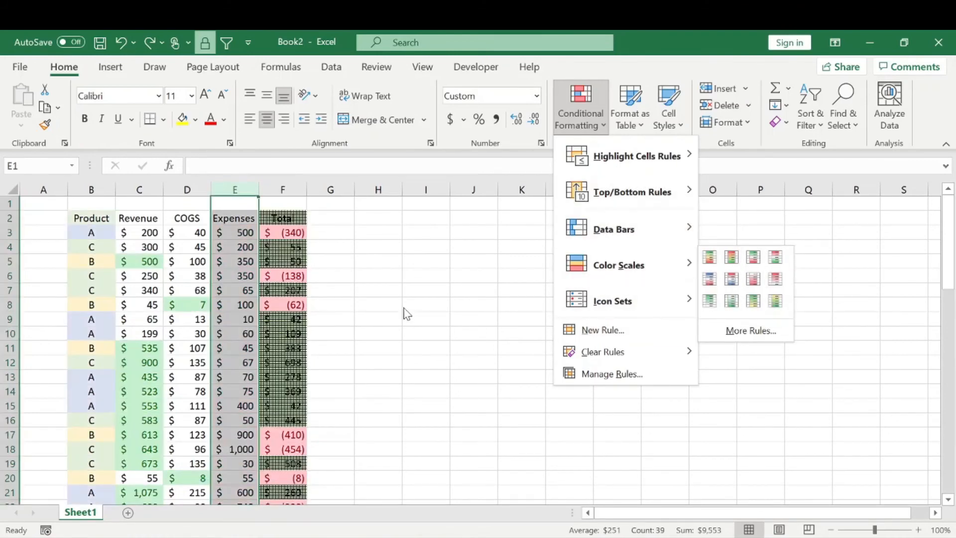
pyautogui.click(405, 313)
pyautogui.click(371, 318)
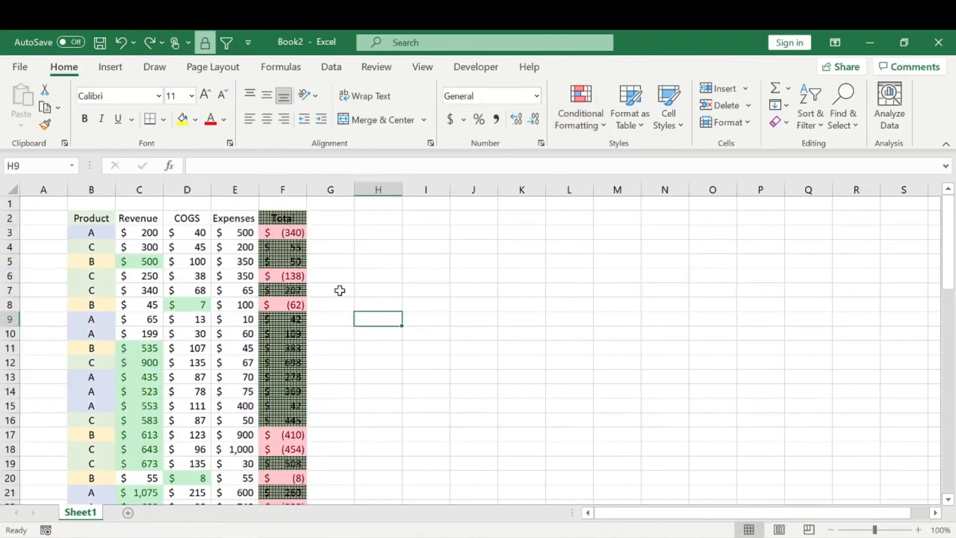
# - Enter -50 in cell F41, directly below the last total, to test the Total column's conditional formatting
pyautogui.scroll(-4, 337, 294)
pyautogui.scroll(4, 338, 298)
pyautogui.scroll(-8, 303, 303)
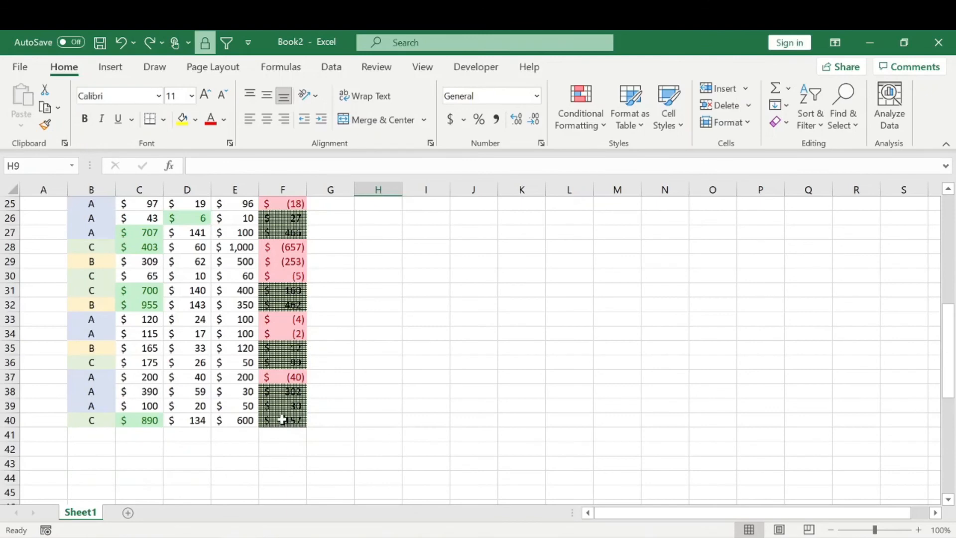
pyautogui.scroll(8, 303, 318)
pyautogui.click(271, 187)
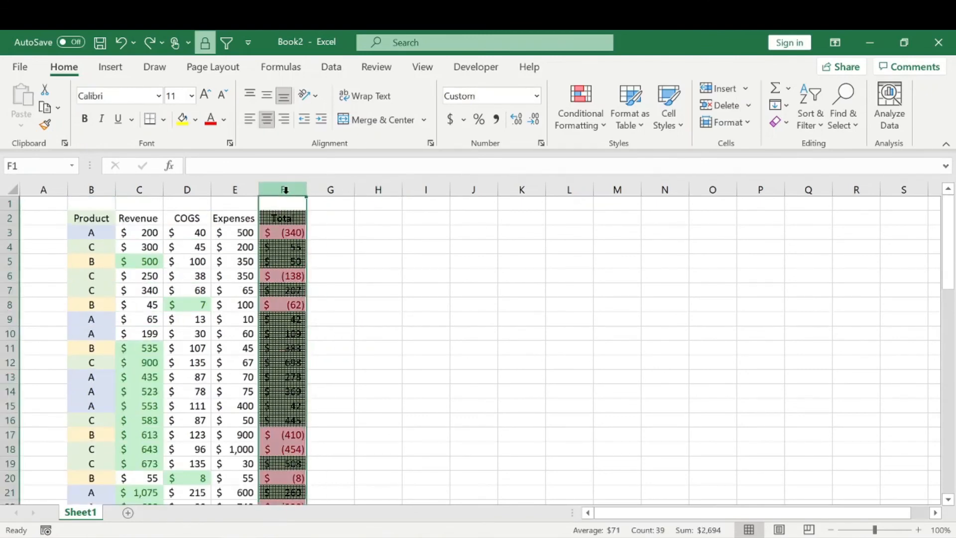
pyautogui.scroll(-7, 351, 340)
pyautogui.scroll(-2, 351, 341)
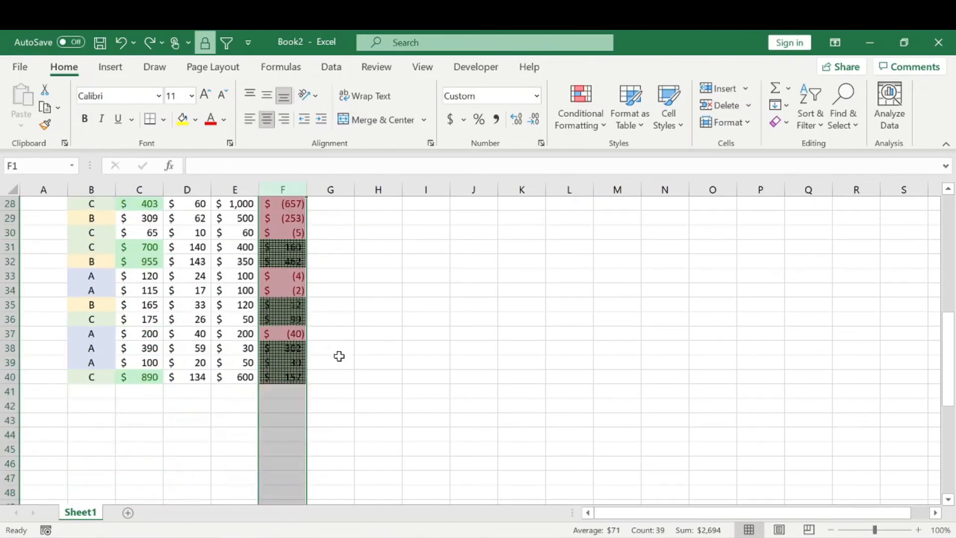
pyautogui.click(280, 391)
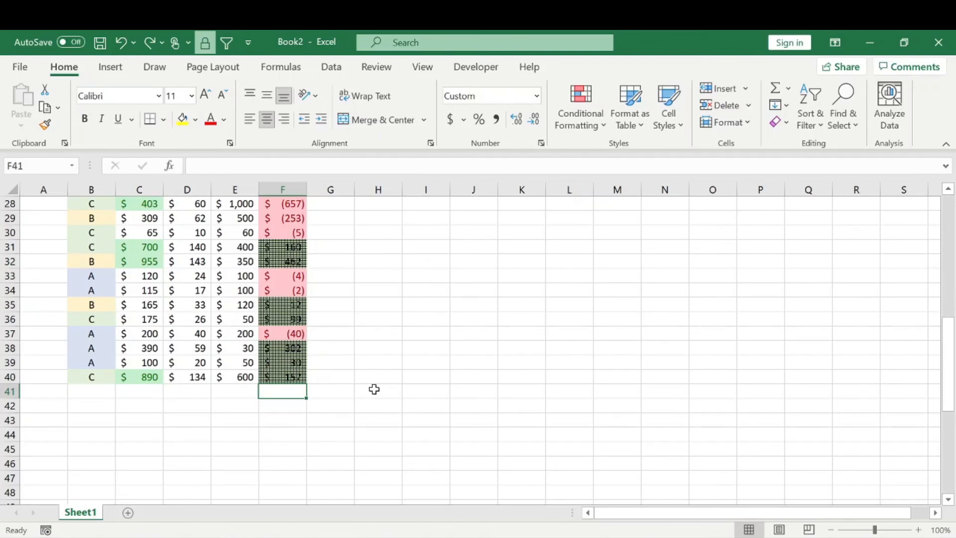
pyautogui.write('-50')
pyautogui.press('Return')
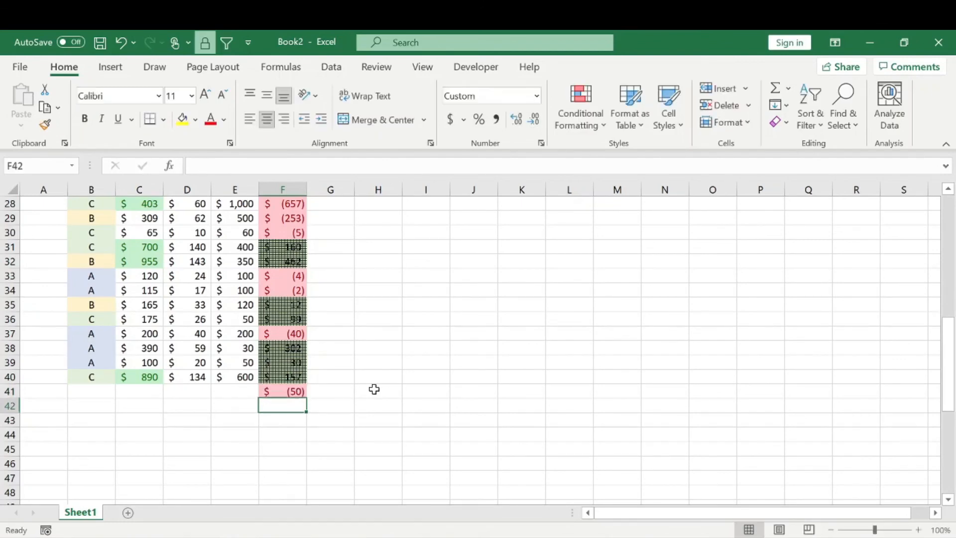
pyautogui.scroll(9, 349, 348)
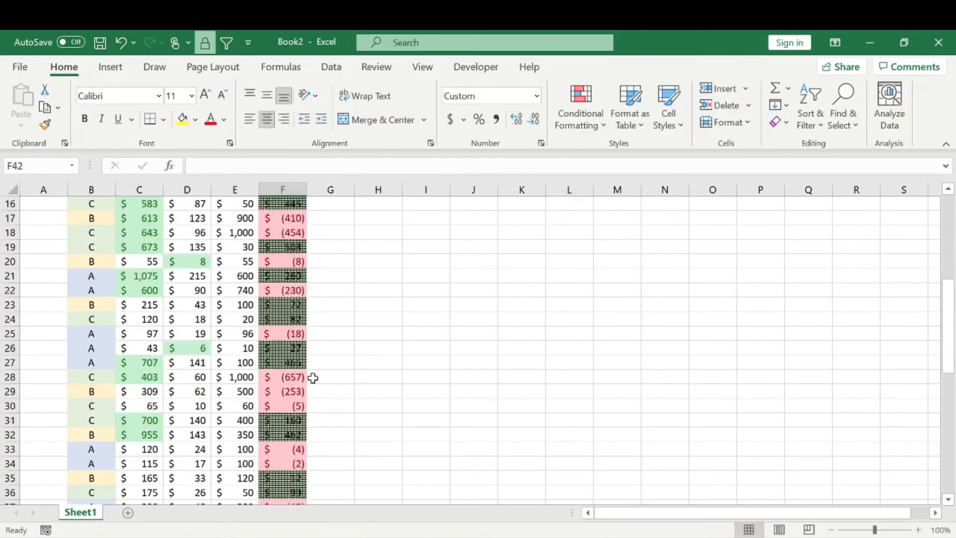
pyautogui.click(286, 190)
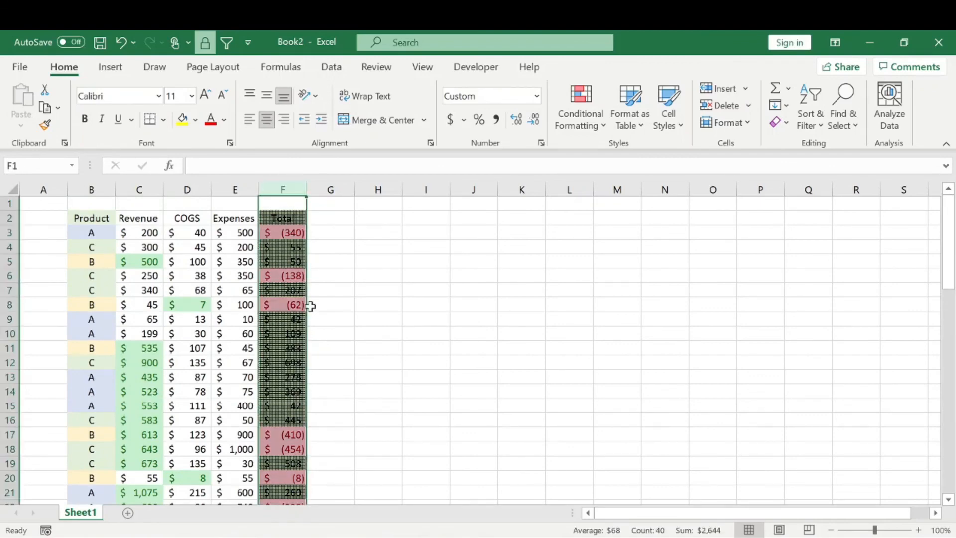
pyautogui.moveTo(343, 303); pyautogui.dragTo(344, 318)
pyautogui.click(347, 303)
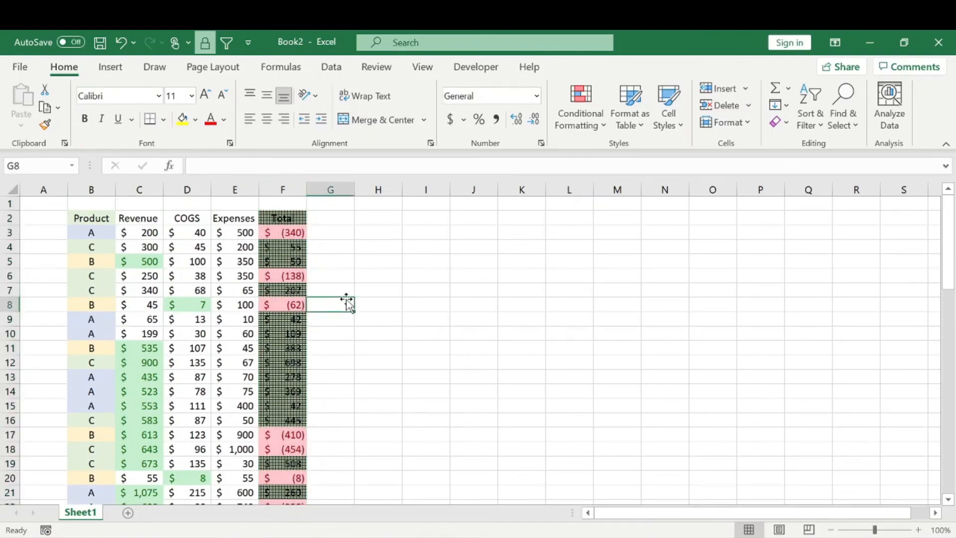